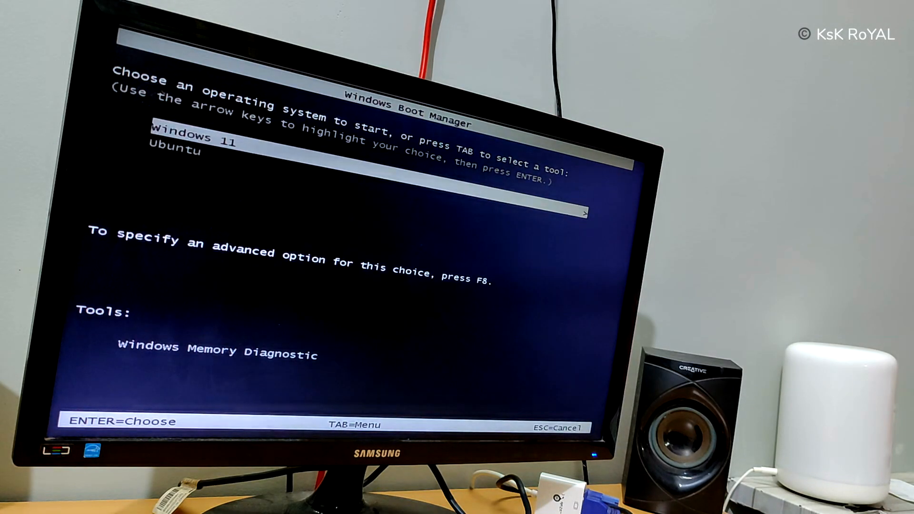
# Boot Ubuntu from the Windows Boot Manager and sign in to the listed account with its password.
pyautogui.press('Down')
pyautogui.press('Return')
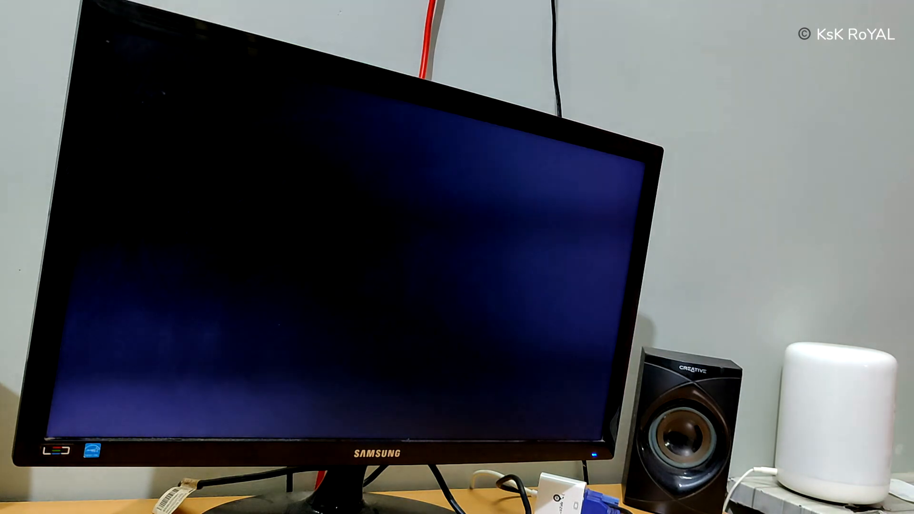
pyautogui.press('Return')
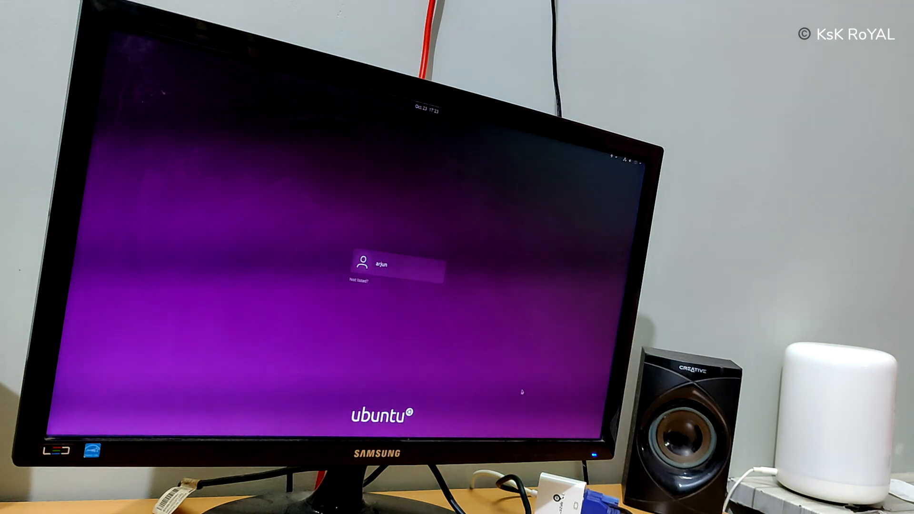
pyautogui.click(390, 280)
pyautogui.write('••••')
pyautogui.press('Return')
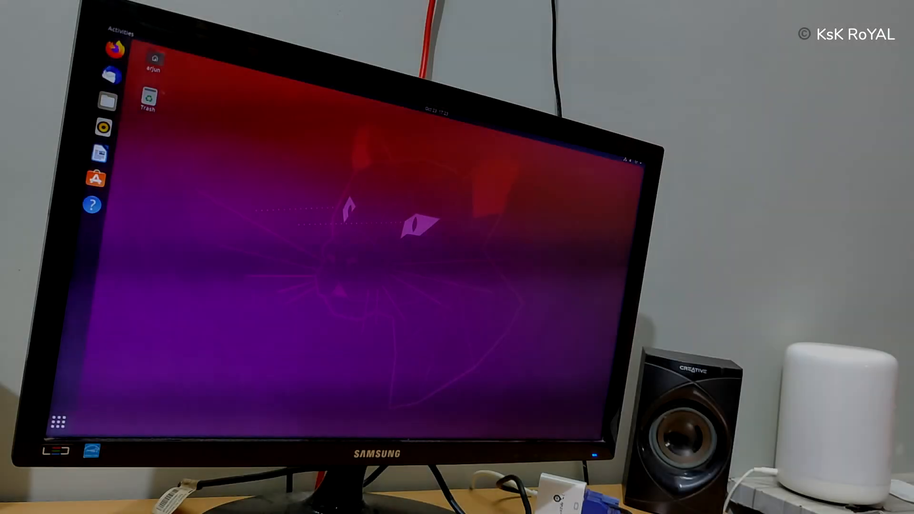
# Power off the computer from the Ubuntu desktop's system power options.
pyautogui.click(632, 160)
pyautogui.click(613, 218)
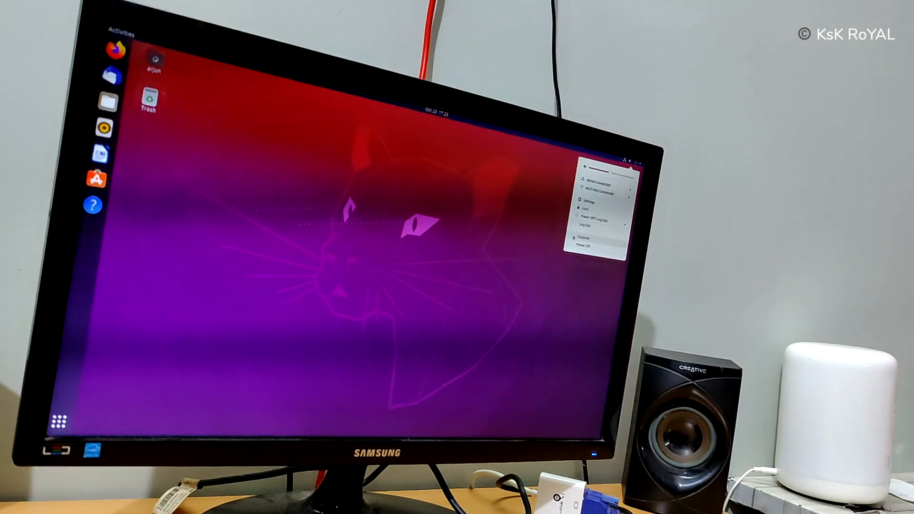
pyautogui.click(601, 234)
pyautogui.click(417, 291)
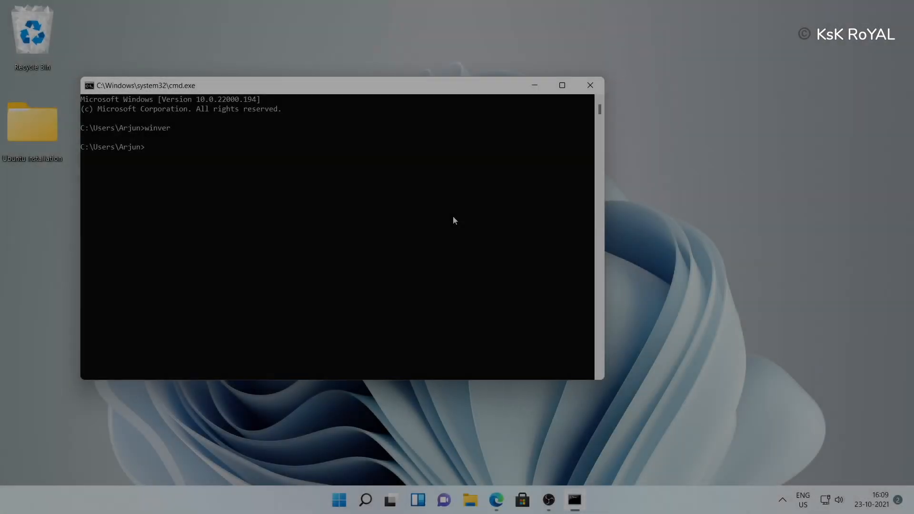
# Run msinfo32 from the Windows command prompt and check the BIOS Mode in the system summary.
pyautogui.write('msinf')
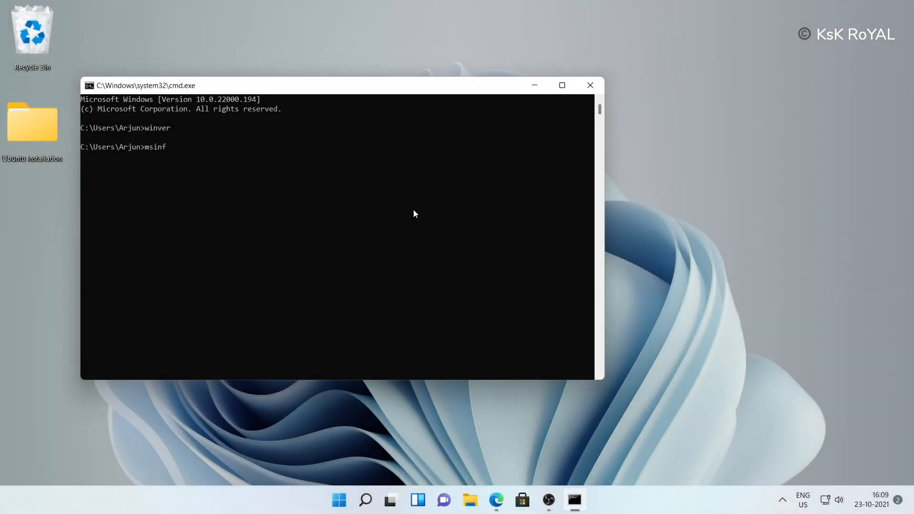
pyautogui.write('o32')
pyautogui.press('Return')
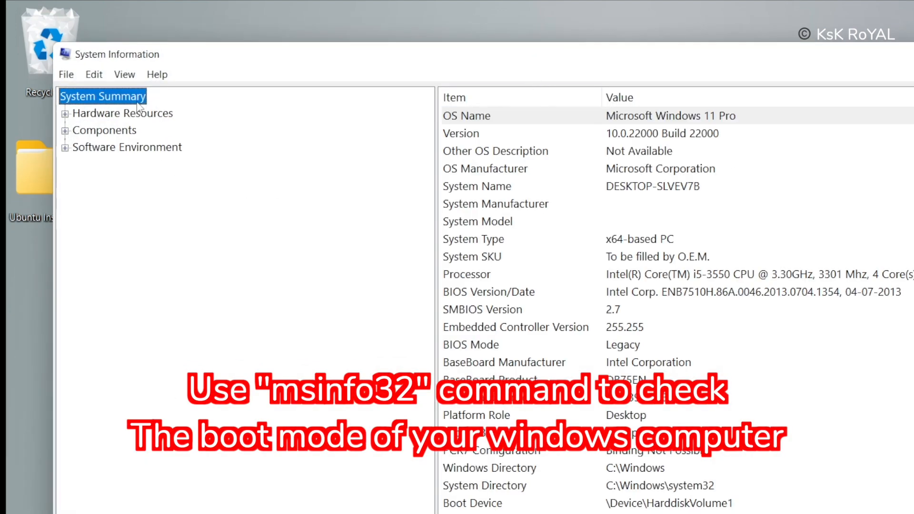
pyautogui.click(617, 347)
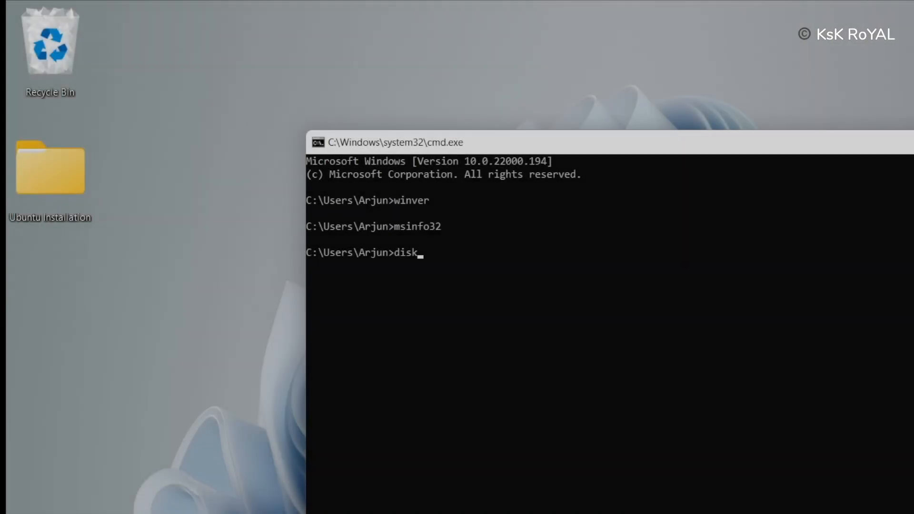
# Run diskmgmt.msc from the command prompt to open Disk Management and reposition its window.
pyautogui.write('mgmt.msc')
pyautogui.press('Return')
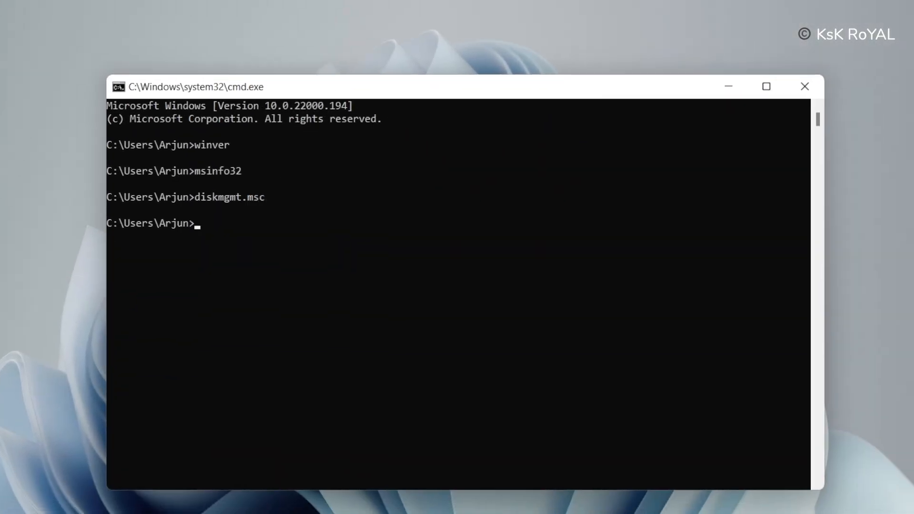
pyautogui.moveTo(268, 33); pyautogui.dragTo(464, 37)
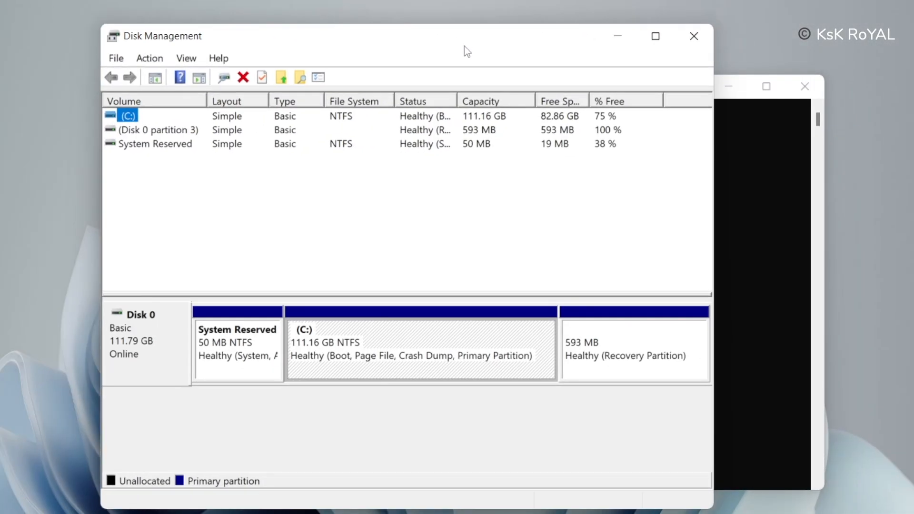
# Check the partition style of Disk 0 in the volume information of its properties.
pyautogui.click(138, 334)
pyautogui.rightClick(137, 341)
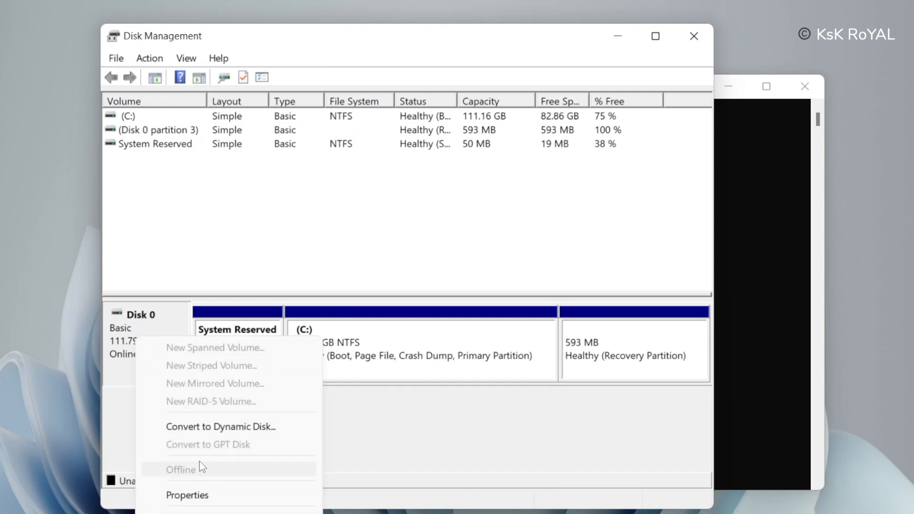
pyautogui.click(205, 493)
pyautogui.moveTo(10, 2); pyautogui.dragTo(543, 108)
pyautogui.click(499, 128)
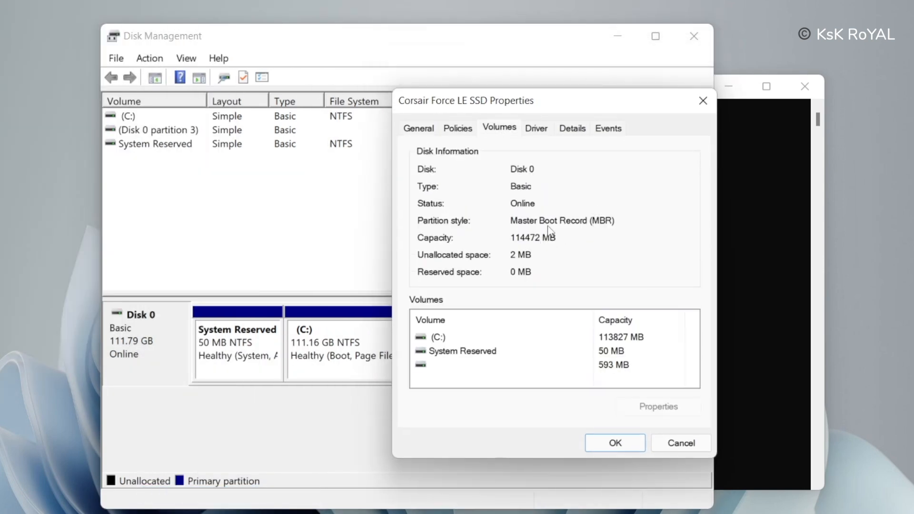
pyautogui.moveTo(631, 104); pyautogui.dragTo(682, 107)
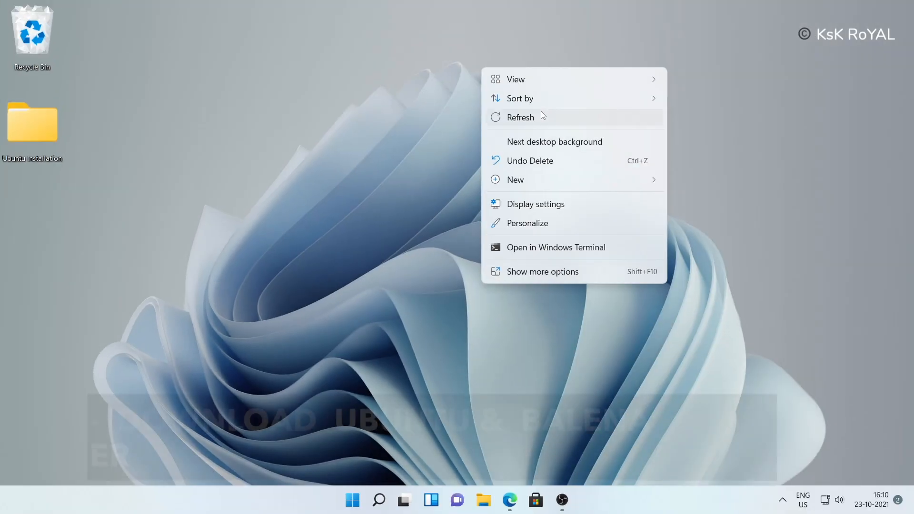
# Refresh the desktop, then switch to Microsoft Edge and view ubuntu.com's download options and the balenaEtcher page.
pyautogui.click(542, 110)
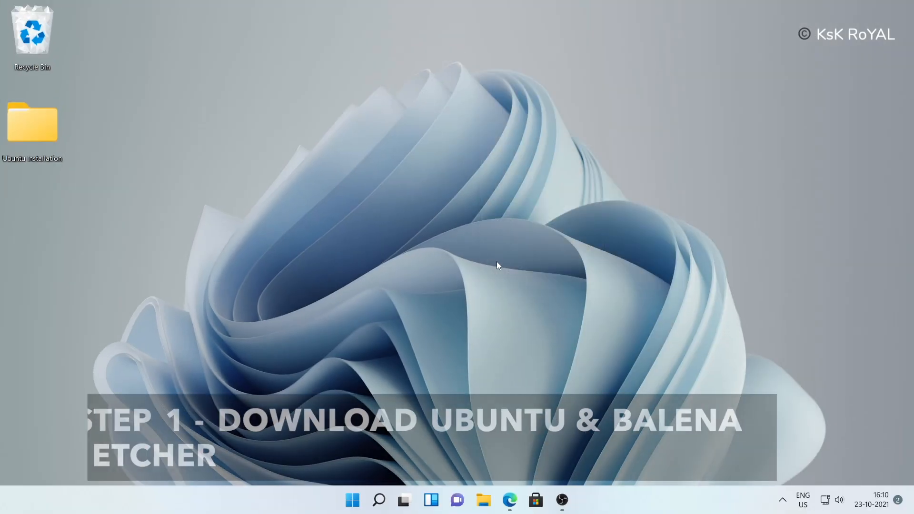
pyautogui.click(510, 500)
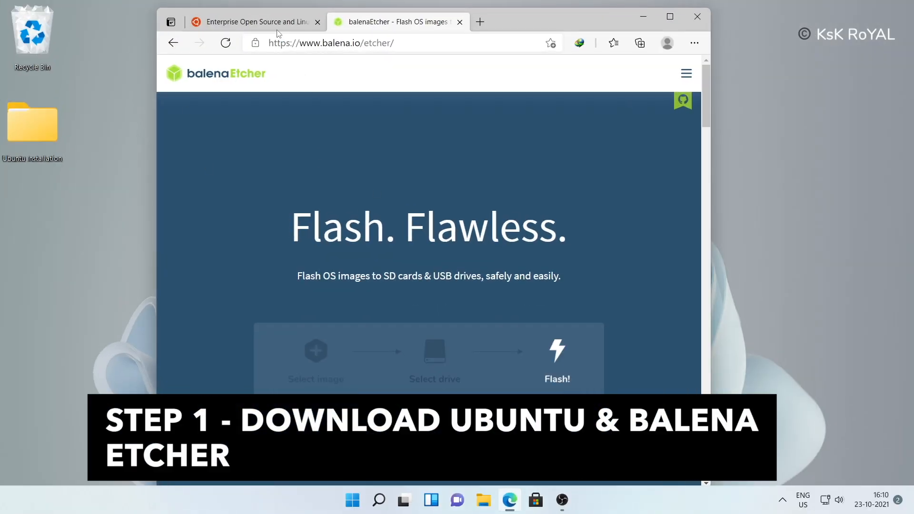
pyautogui.click(257, 21)
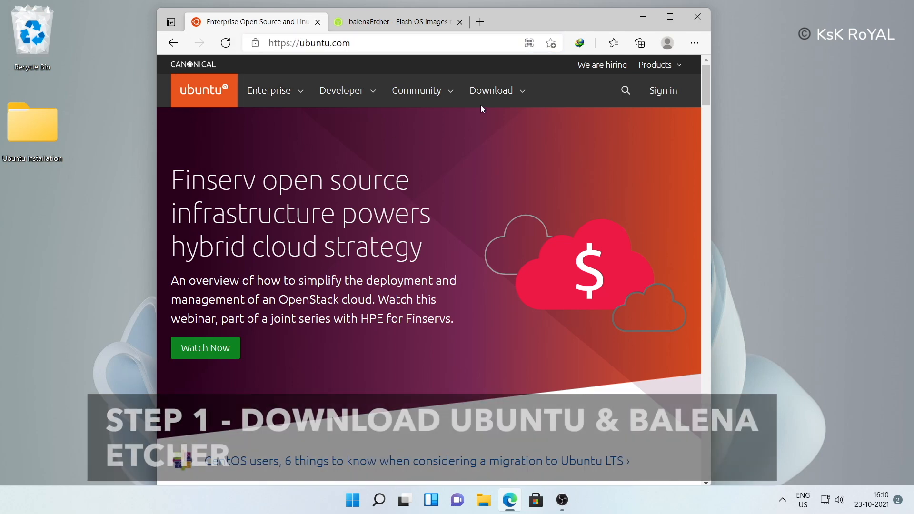
pyautogui.click(521, 90)
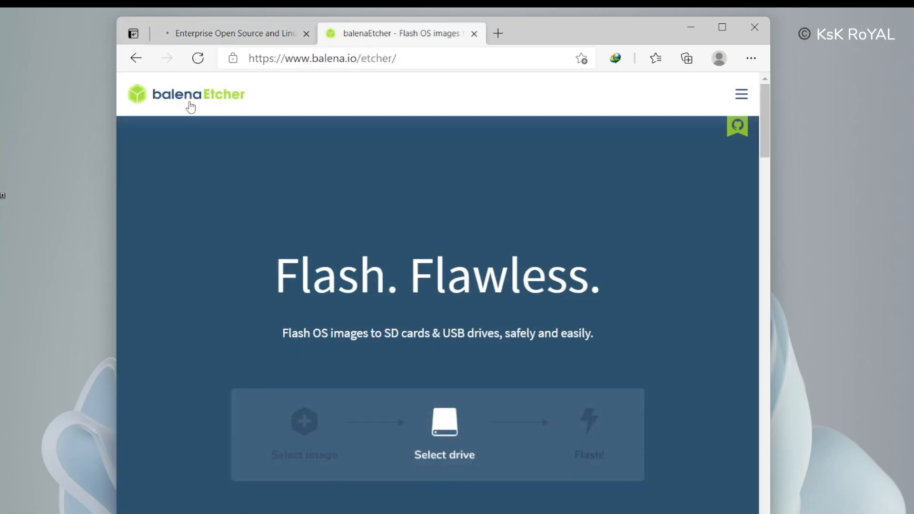
pyautogui.scroll(-5, 489, 308)
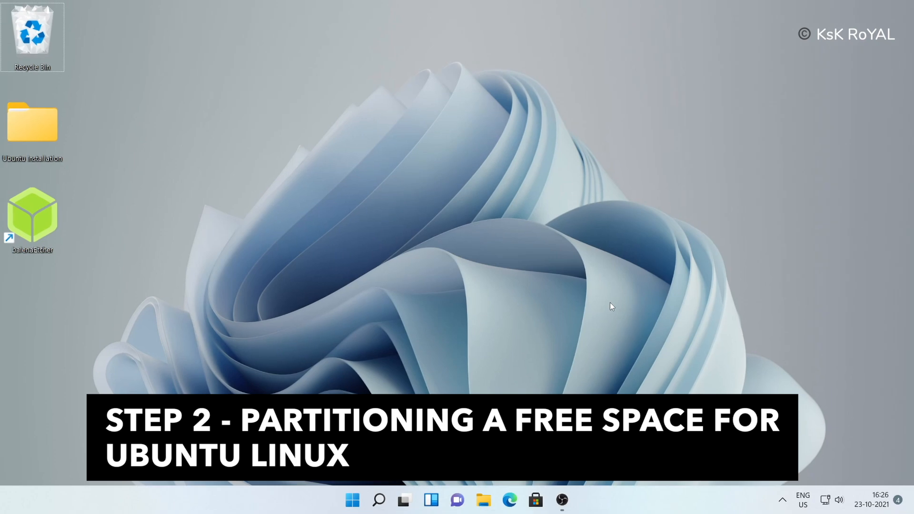
# Open Disk Management by running diskmgmt.msc from the Run dialog.
pyautogui.press('super+r')
pyautogui.write('disk')
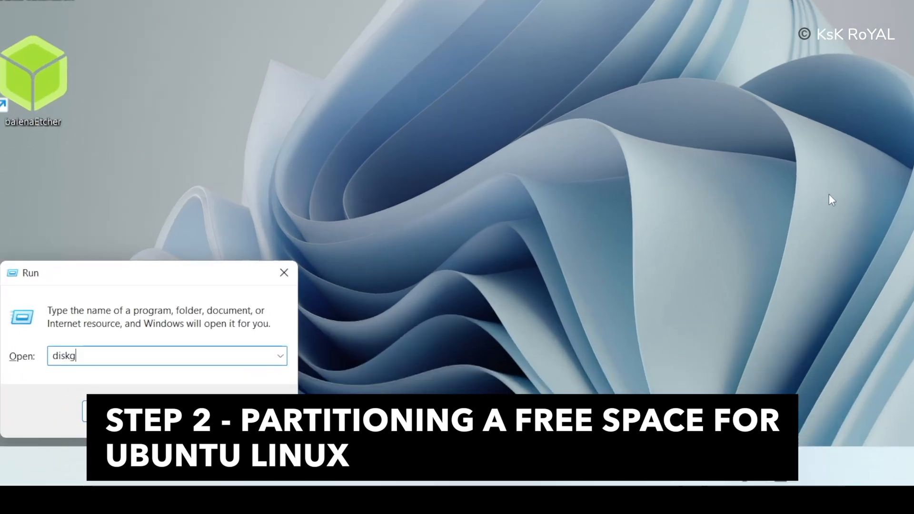
pyautogui.write('mgmt.msc')
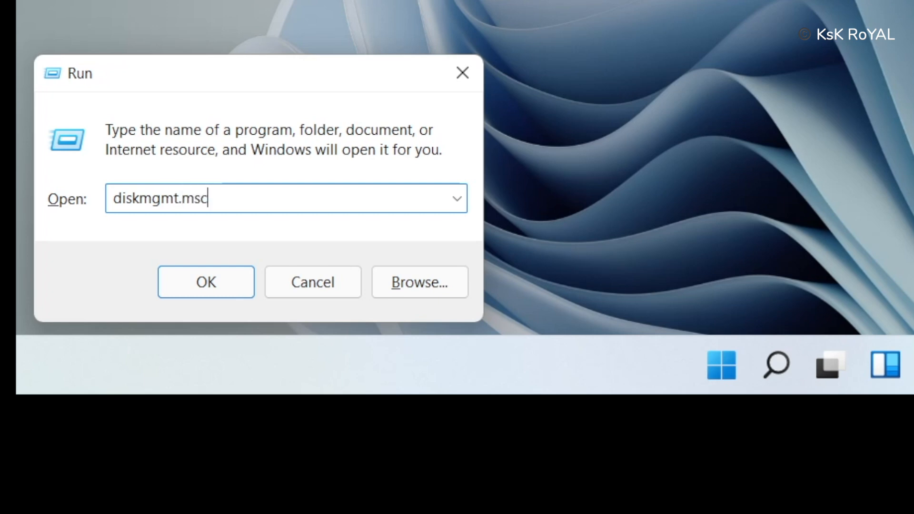
pyautogui.press('Return')
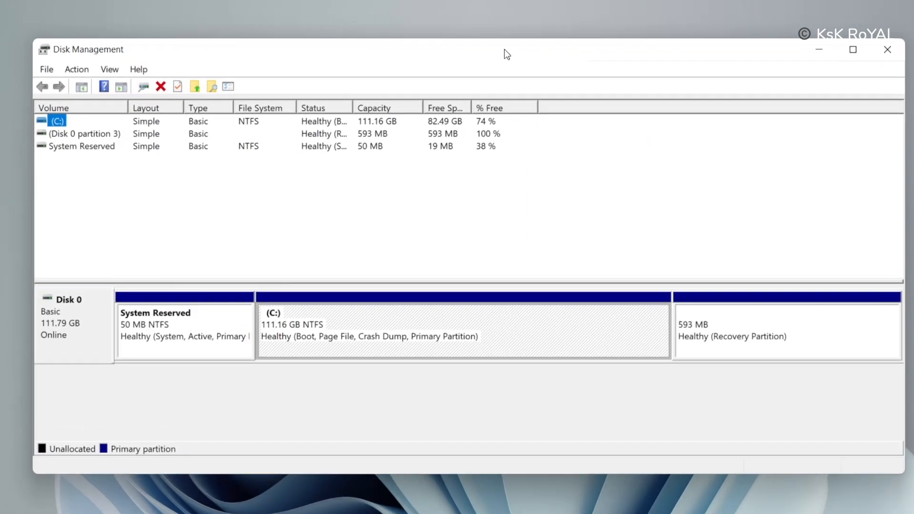
# Examine Disk 0 and its available options, along with its C: and System Reserved partitions.
pyautogui.click(310, 429)
pyautogui.click(102, 337)
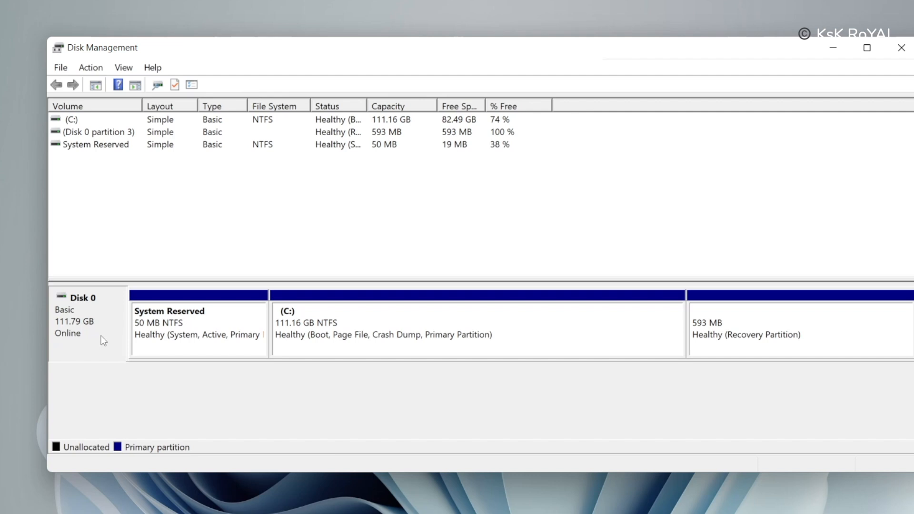
pyautogui.rightClick(76, 332)
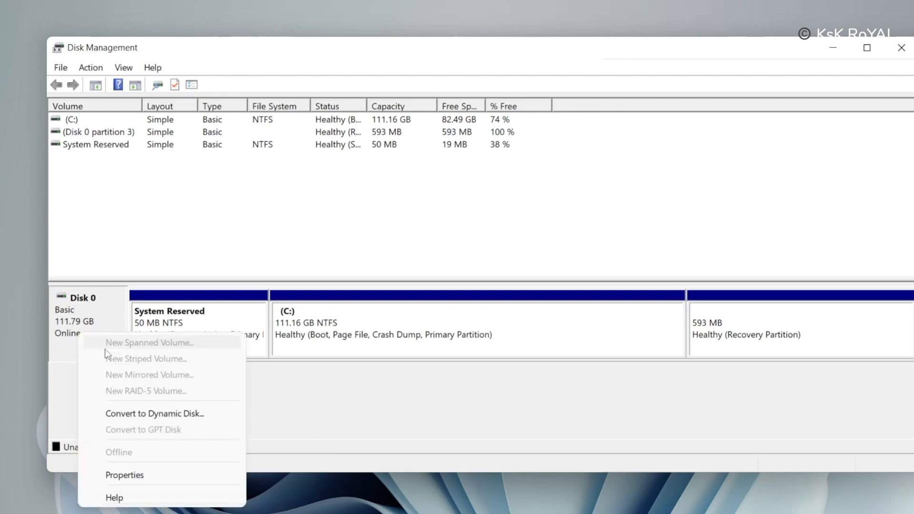
pyautogui.click(426, 345)
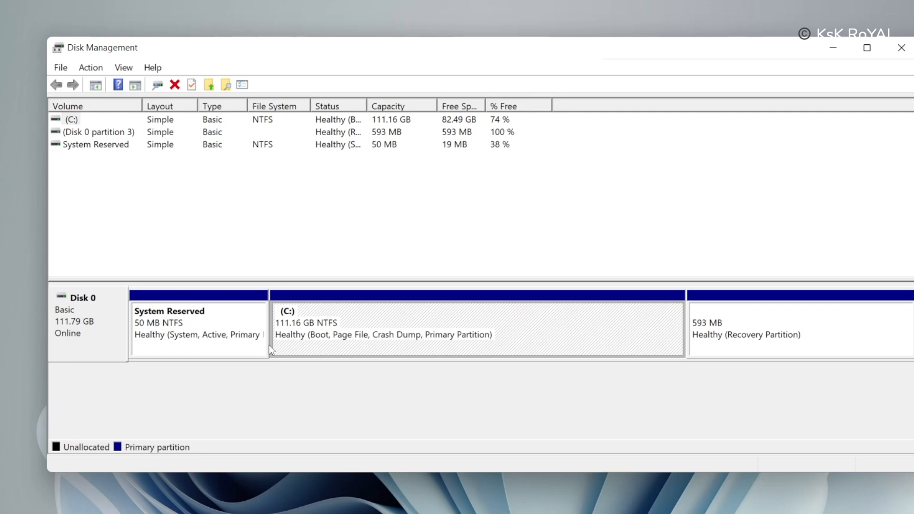
pyautogui.click(234, 336)
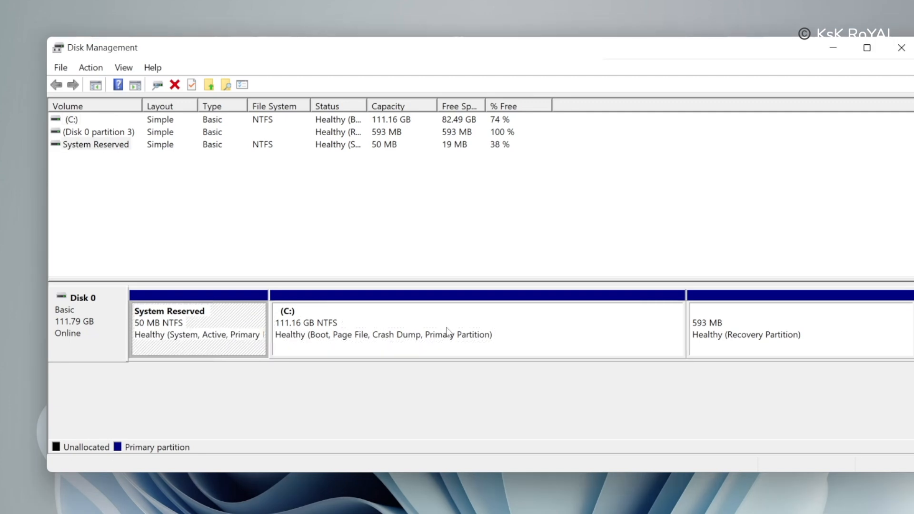
# Shrink the C: volume by 70000 MB and select the resulting unallocated space.
pyautogui.click(576, 312)
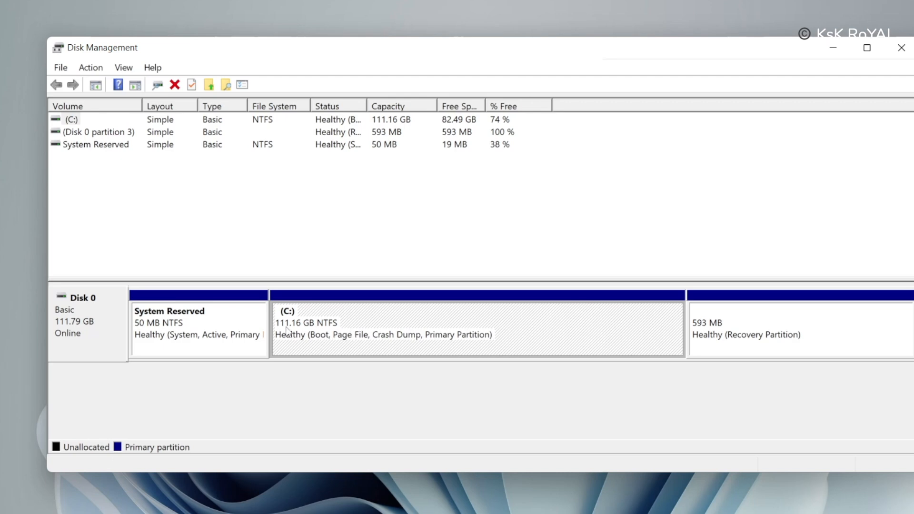
pyautogui.rightClick(377, 328)
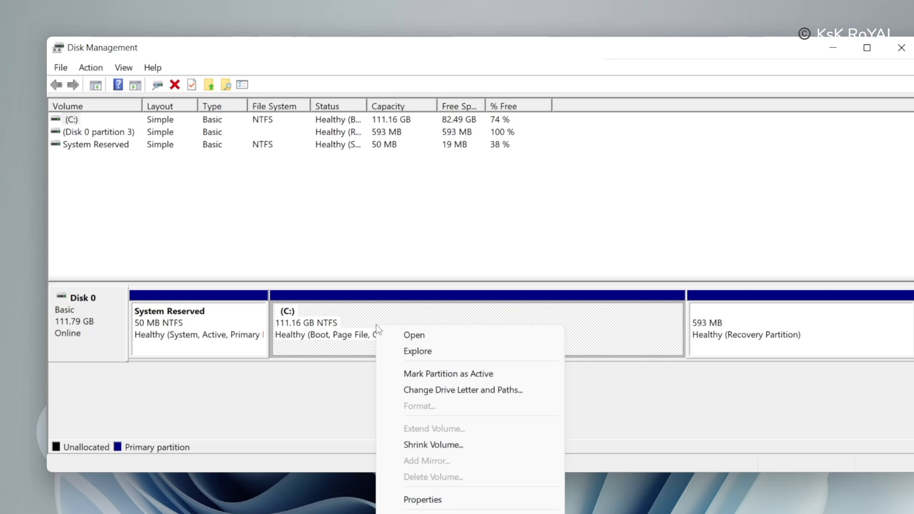
pyautogui.click(436, 443)
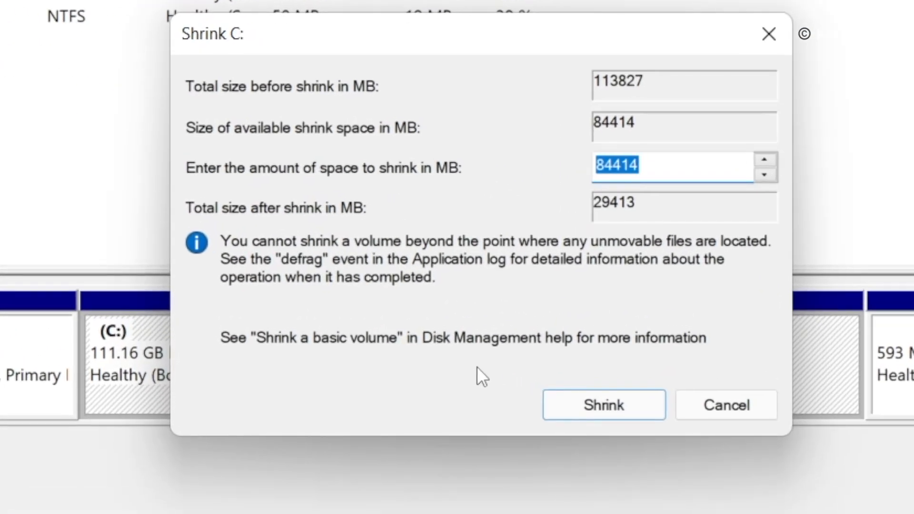
pyautogui.write('70000')
pyautogui.hotkey('ctrl', 'a')
pyautogui.moveTo(703, 171); pyautogui.dragTo(533, 158)
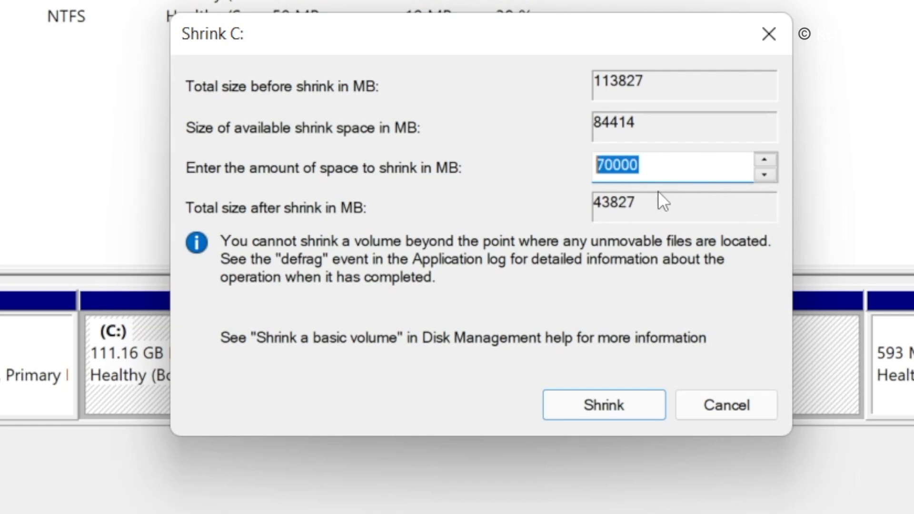
pyautogui.click(642, 412)
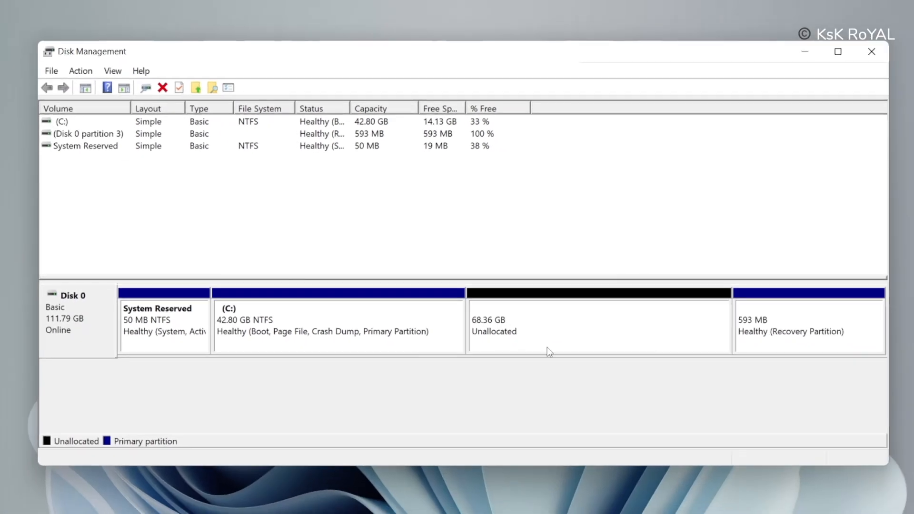
pyautogui.click(547, 352)
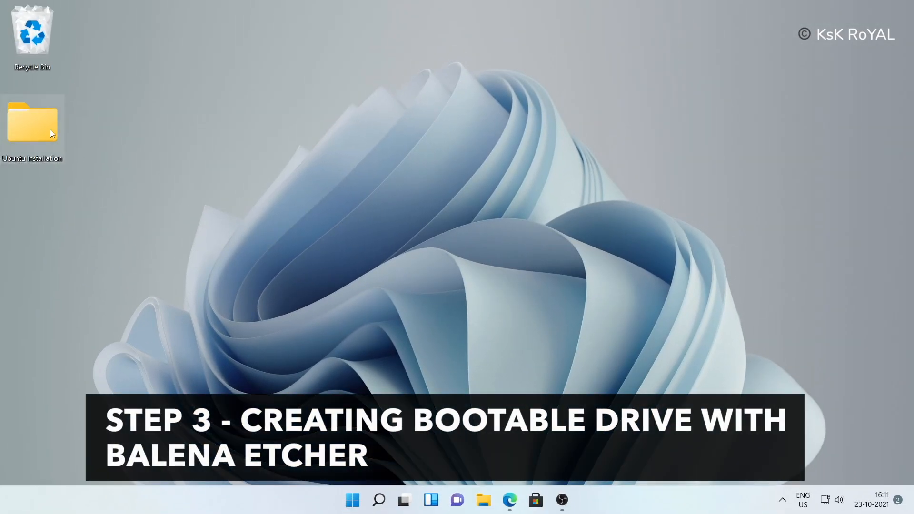
# Open the Ubuntu Installation folder on the desktop and select the ubuntu-20.04.3-desktop-amd64 image.
pyautogui.doubleClick(48, 129)
pyautogui.moveTo(586, 339); pyautogui.dragTo(244, 191)
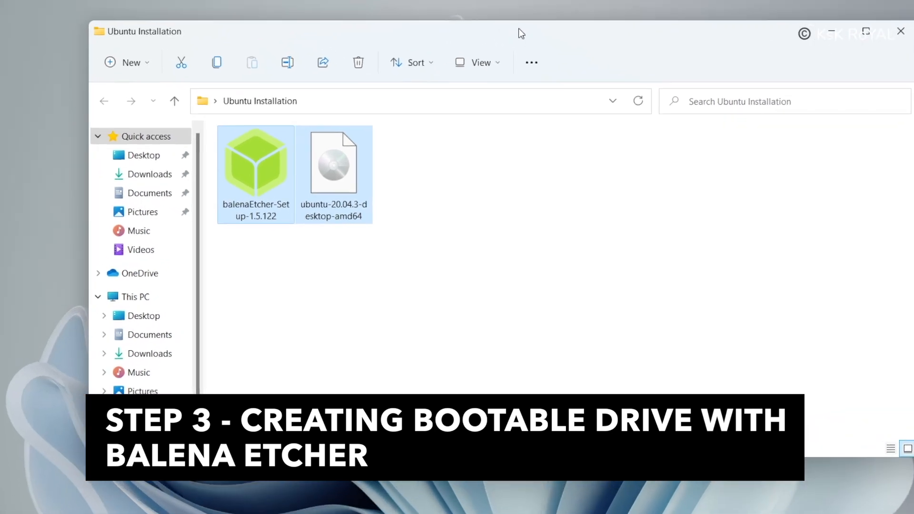
pyautogui.click(371, 230)
pyautogui.click(335, 187)
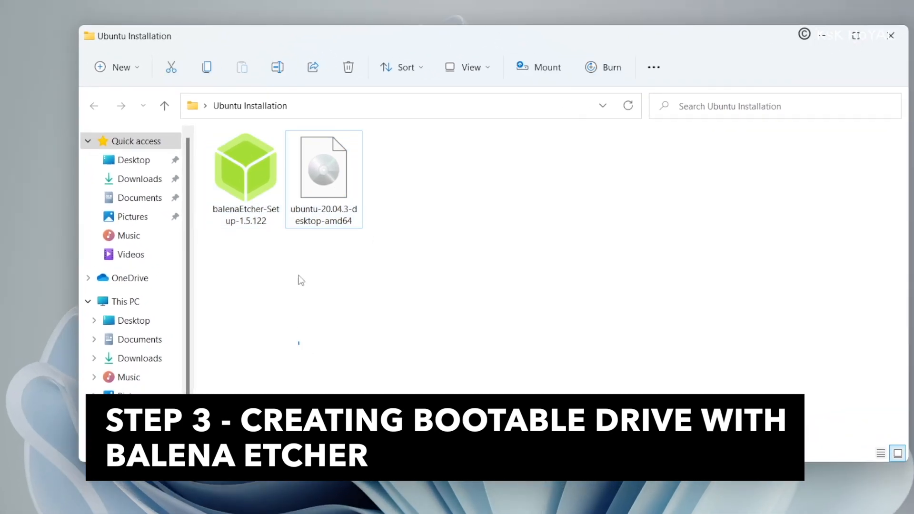
# Launch the balenaEtcher-Setup-1.5.122 installer and start the installation.
pyautogui.click(258, 173)
pyautogui.click(466, 357)
pyautogui.click(274, 173)
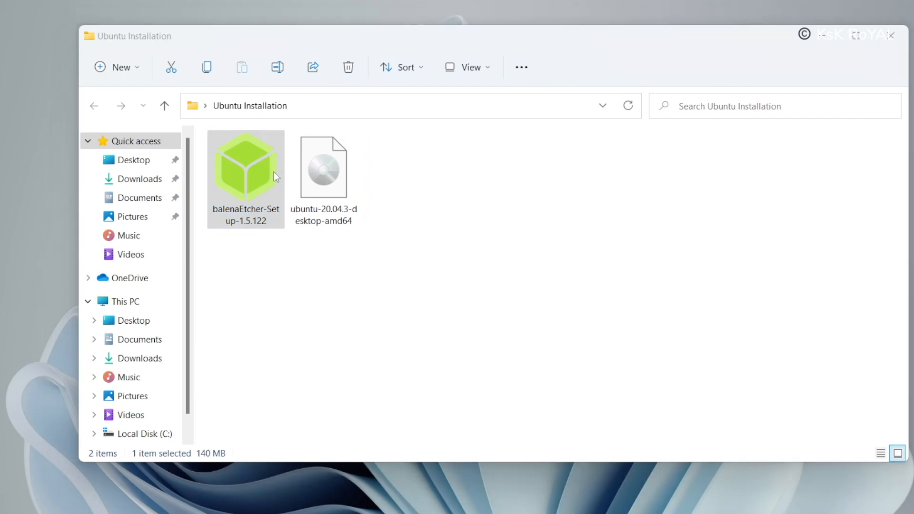
pyautogui.click(517, 364)
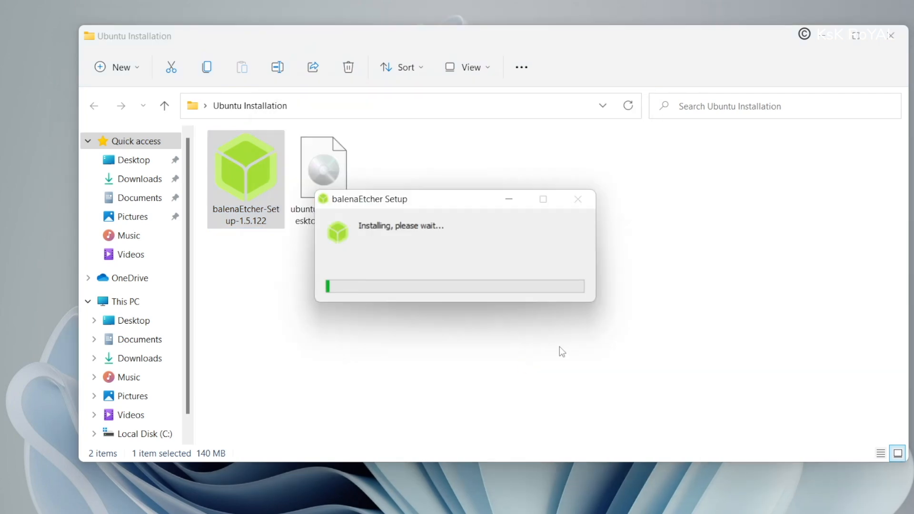
# Load the ubuntu-20.04.3-desktop-amd64 image from the desktop's Ubuntu Installation folder into balenaEtcher as the file to flash.
pyautogui.click(827, 36)
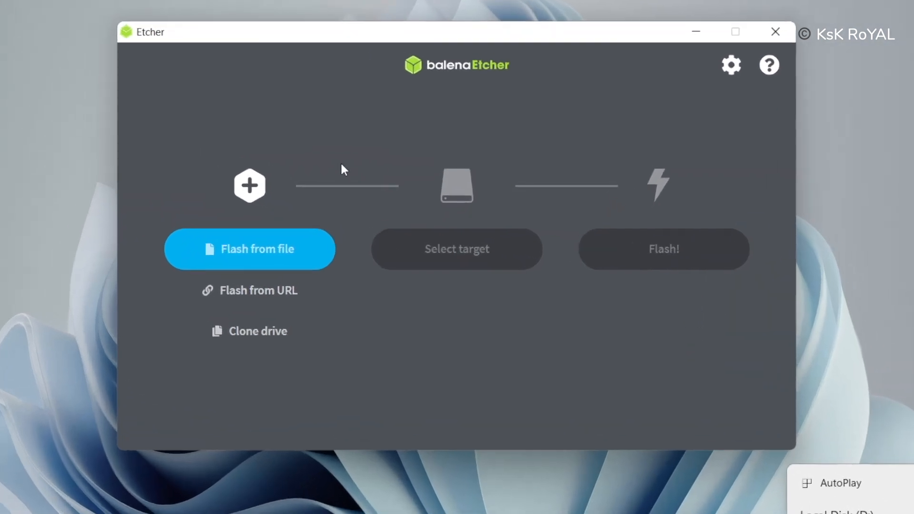
pyautogui.click(242, 245)
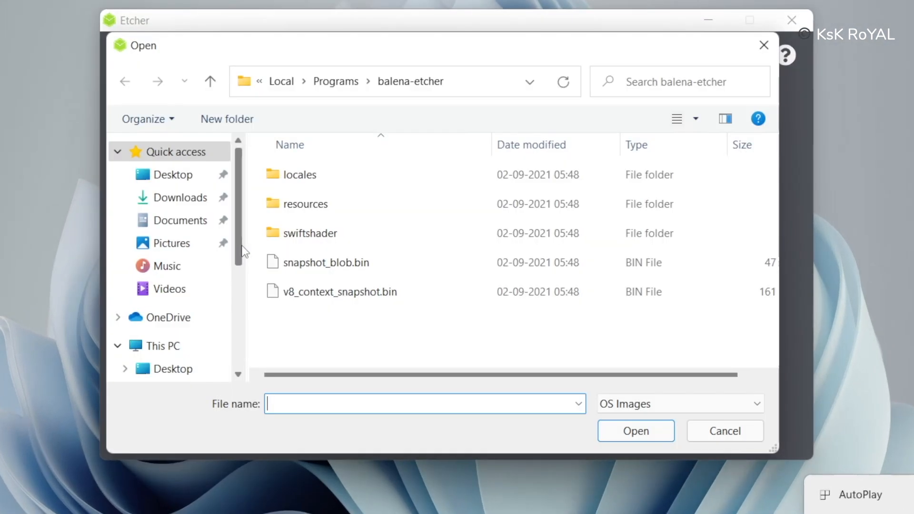
pyautogui.click(197, 175)
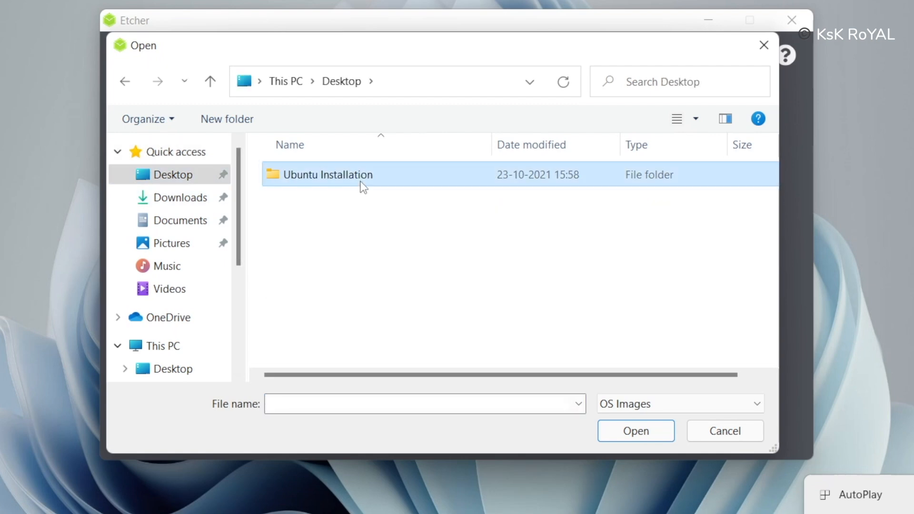
pyautogui.doubleClick(359, 185)
pyautogui.click(675, 119)
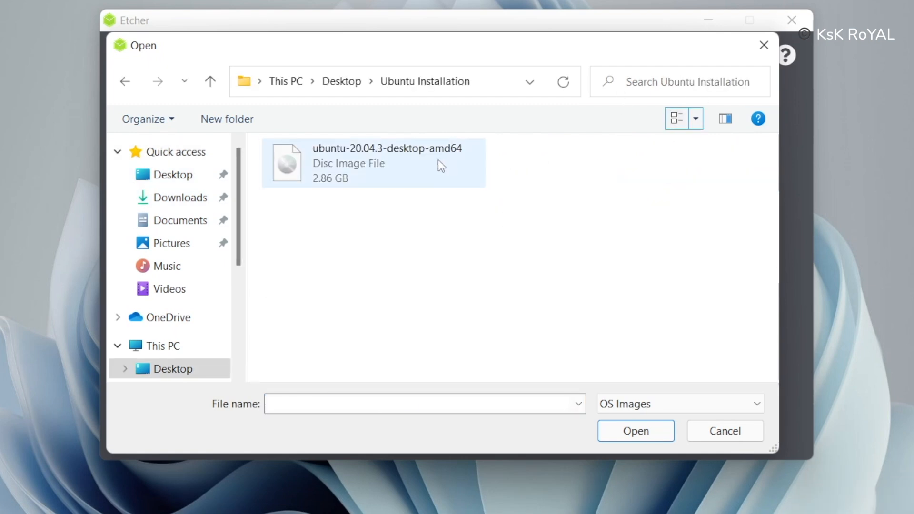
pyautogui.click(416, 161)
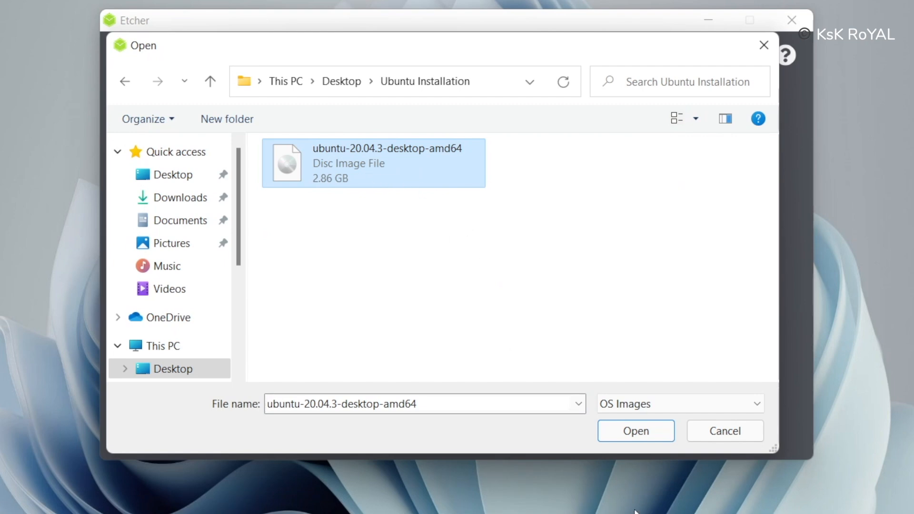
pyautogui.click(642, 435)
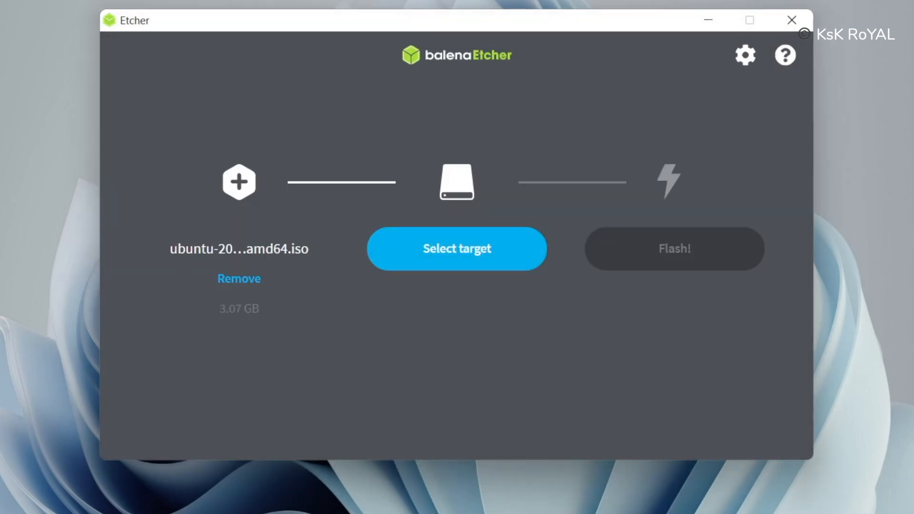
# Choose the 120 GB StoreJet Transcend disk at D:\ as the target and start flashing the image.
pyautogui.click(430, 253)
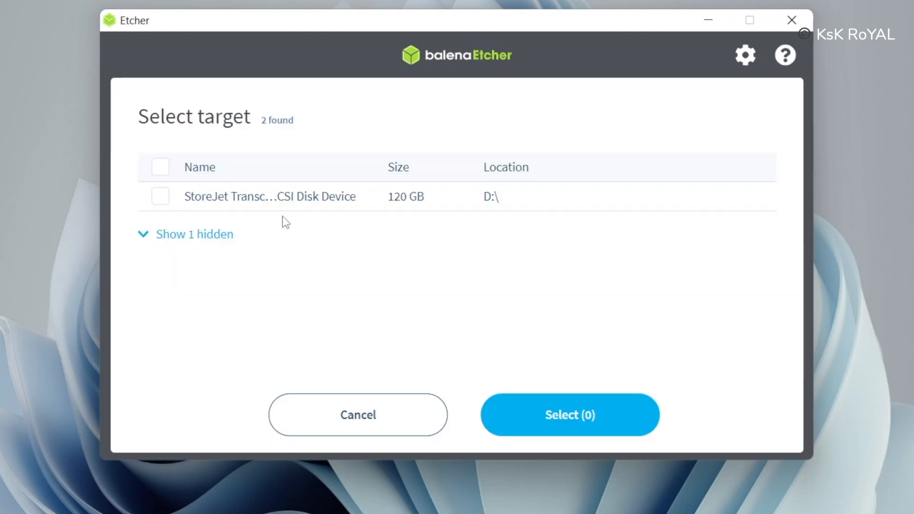
pyautogui.click(169, 205)
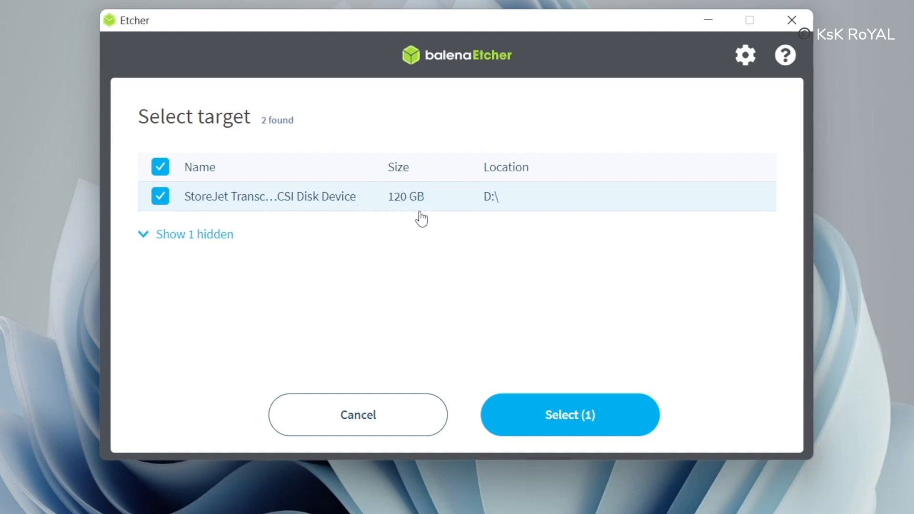
pyautogui.click(613, 430)
pyautogui.click(668, 266)
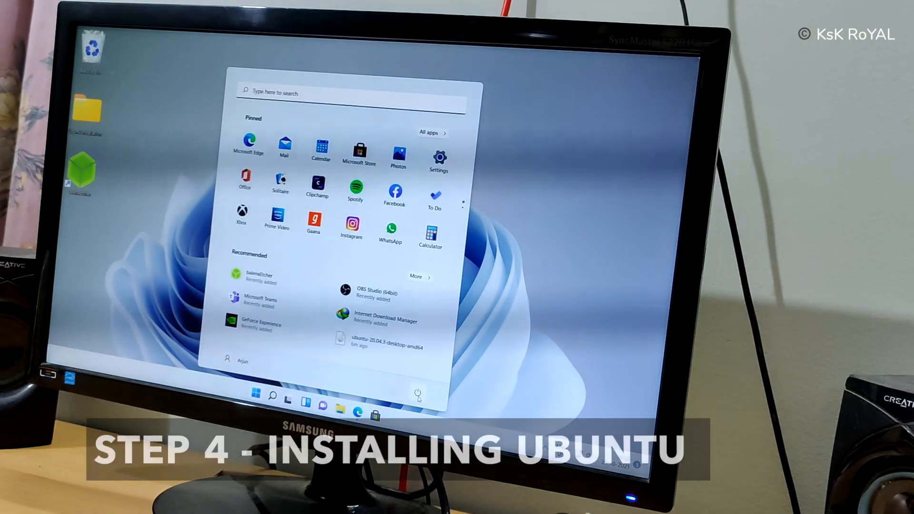
# Restart the computer and boot it from the StoreJetTranscend device.
pyautogui.click(414, 402)
pyautogui.click(420, 375)
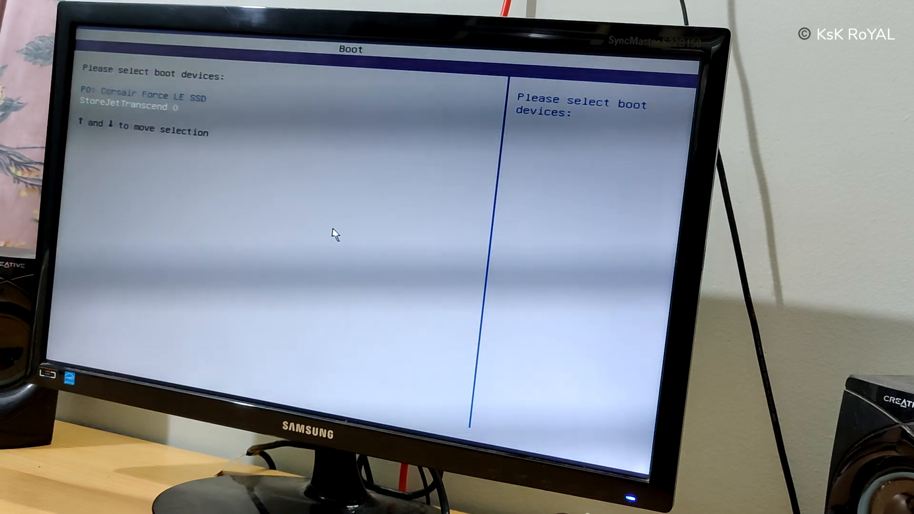
pyautogui.press('Return')
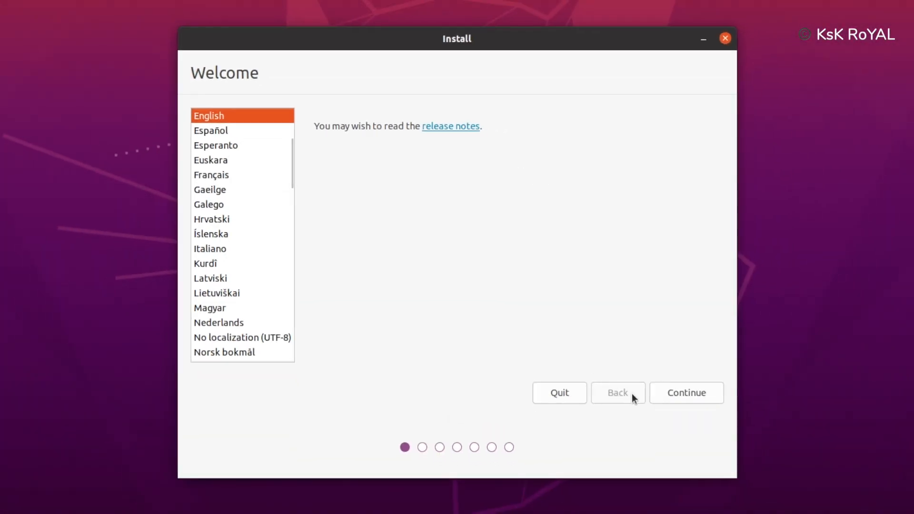
# Proceed through the Ubuntu installer with English, the English (US) keyboard layout, and a normal installation including updates and third-party software.
pyautogui.click(672, 393)
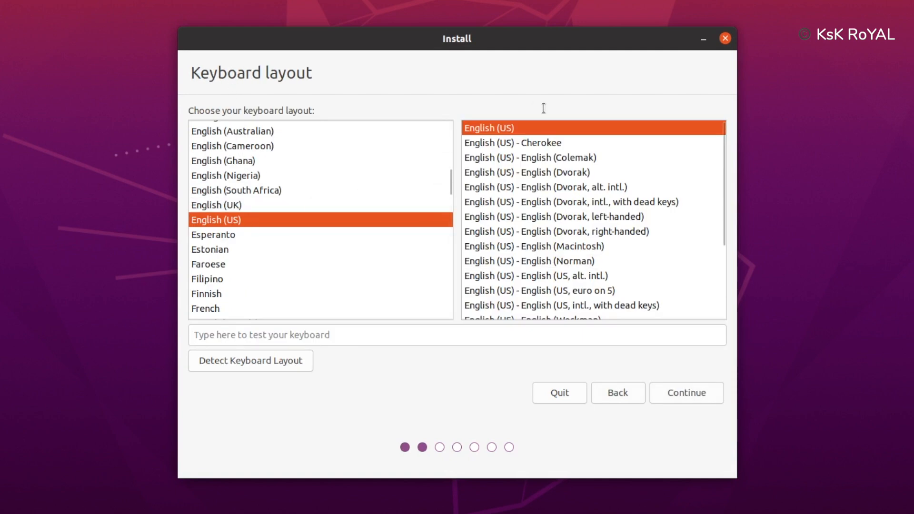
pyautogui.click(686, 393)
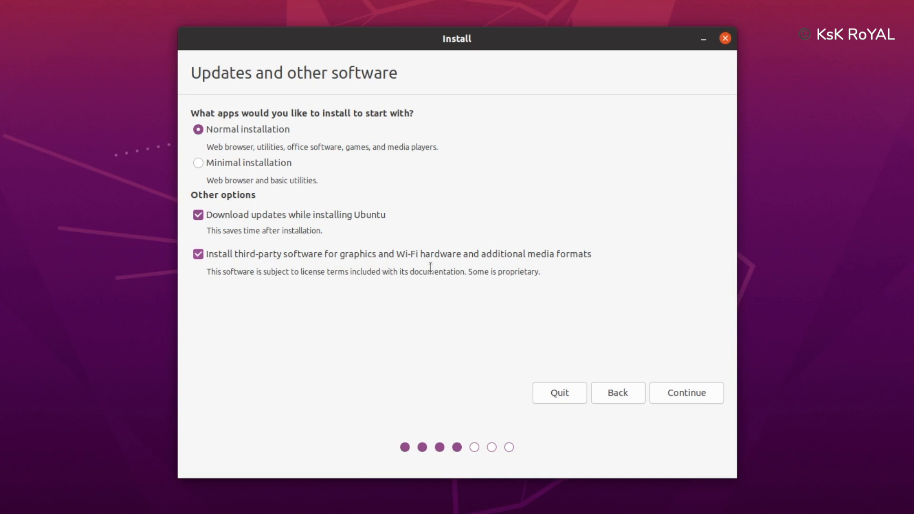
pyautogui.click(679, 391)
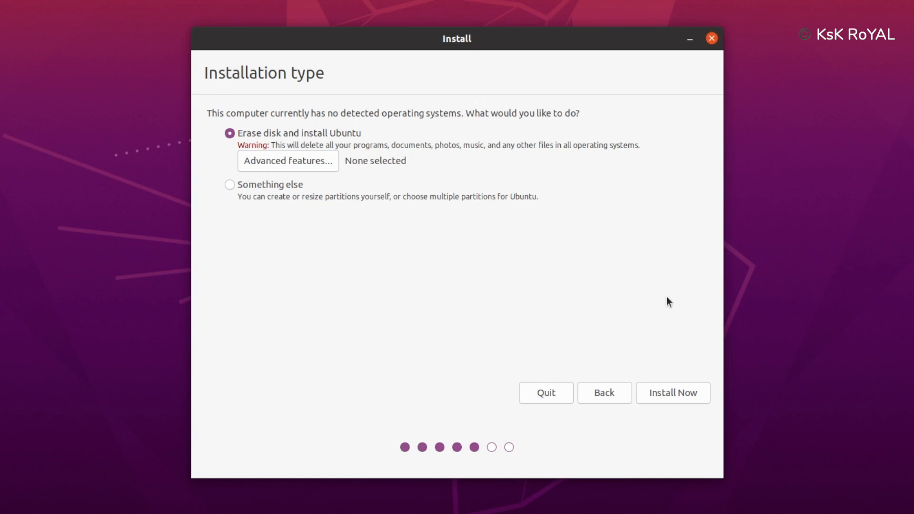
# Choose Something else as the installation type and check the existing /dev/sda1, /dev/sda2 and /dev/sda3 partitions.
pyautogui.click(231, 185)
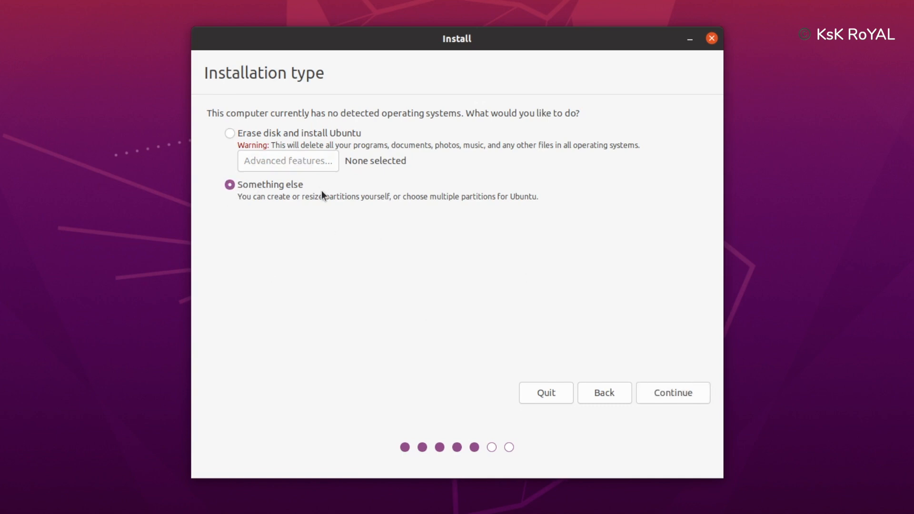
pyautogui.click(673, 394)
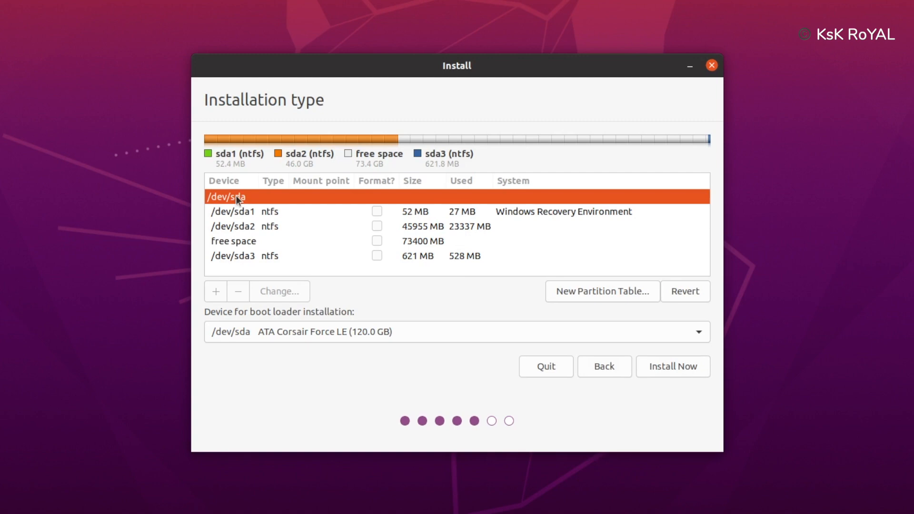
pyautogui.click(267, 212)
pyautogui.click(270, 227)
pyautogui.click(270, 256)
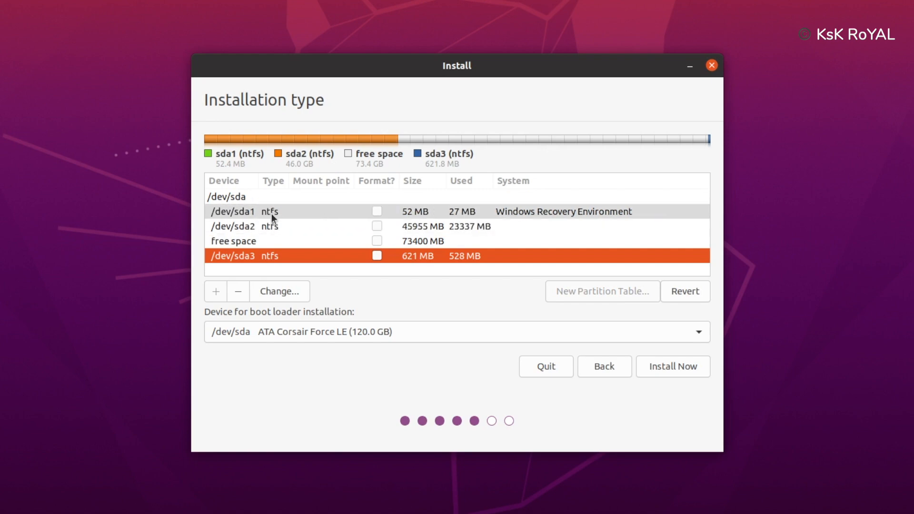
# Create a 1000 MB logical Ext4 partition in the free space with mount point /boot, and select it in the partition list.
pyautogui.click(242, 241)
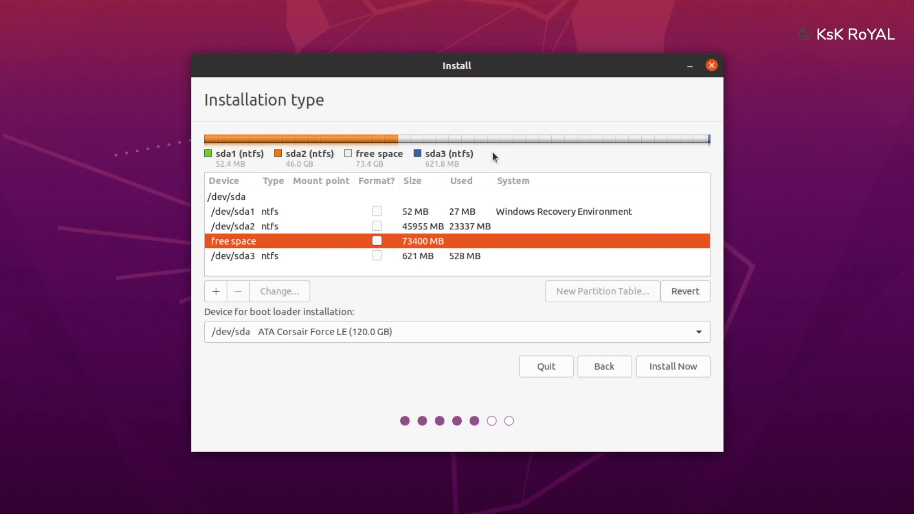
pyautogui.click(215, 292)
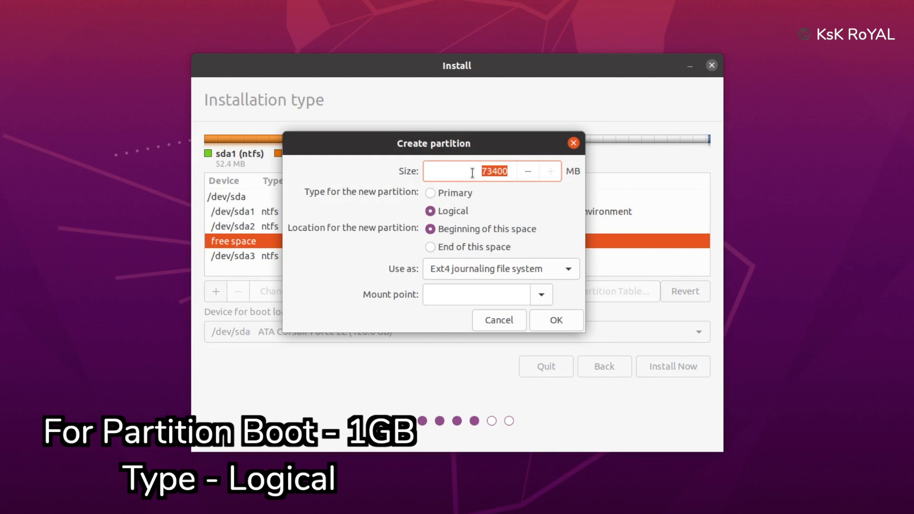
pyautogui.write('1000')
pyautogui.click(541, 294)
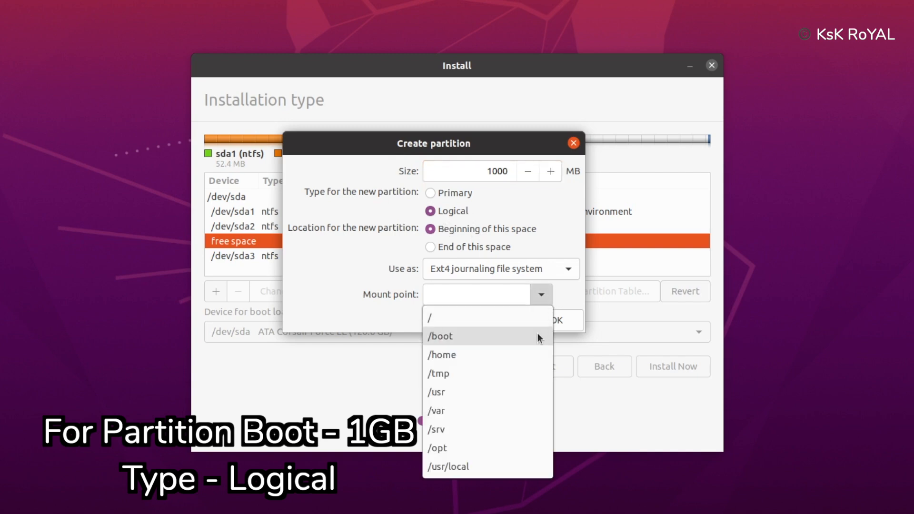
pyautogui.click(538, 336)
pyautogui.click(552, 321)
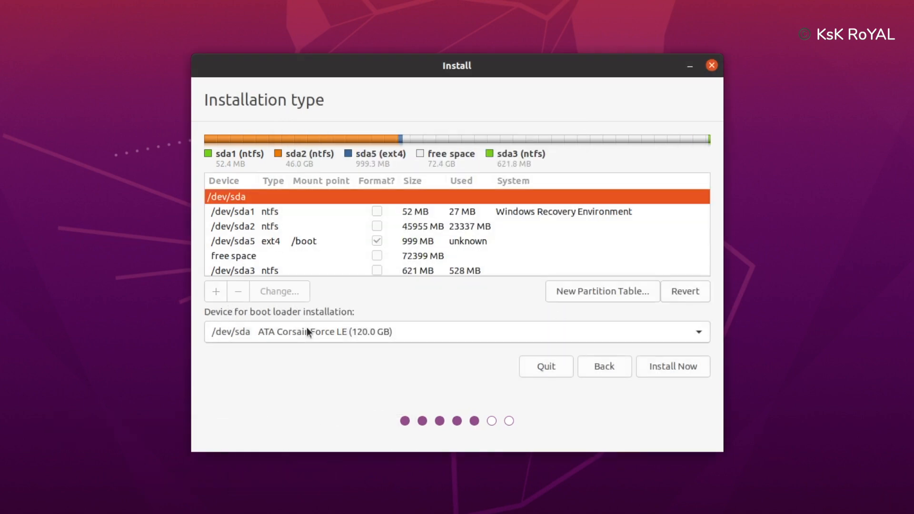
pyautogui.click(267, 242)
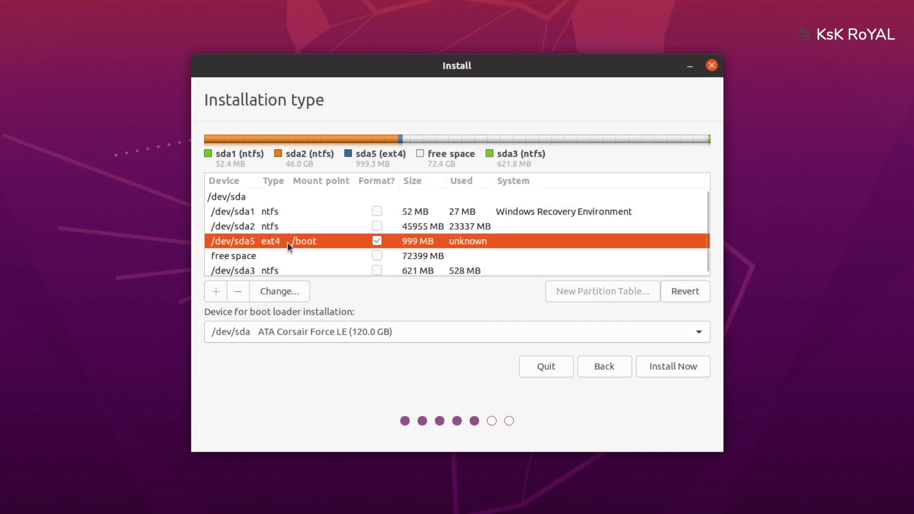
# Create a 65000 MB logical Ext4 partition in the free space with / as its mount point.
pyautogui.click(295, 255)
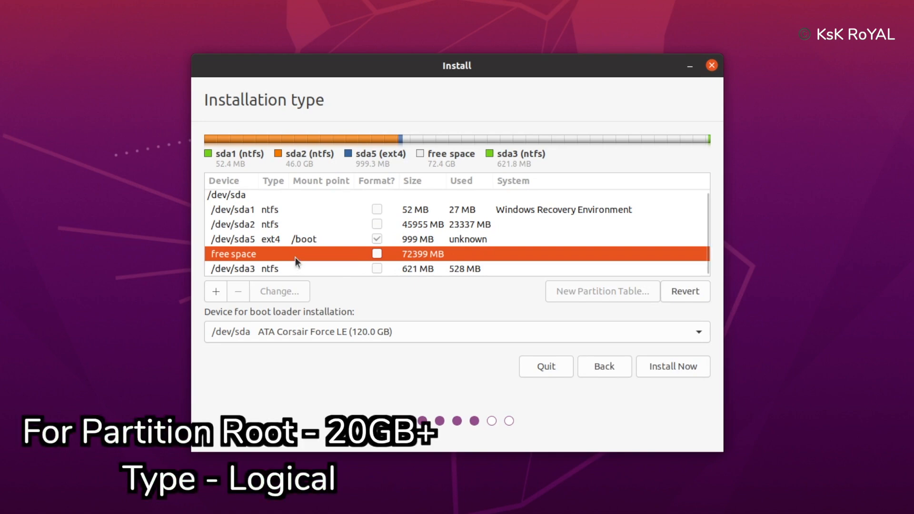
pyautogui.click(216, 292)
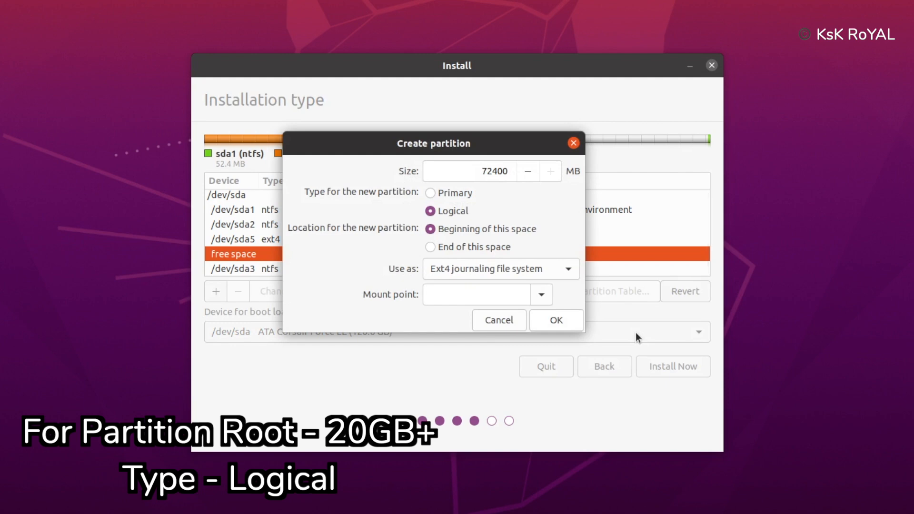
pyautogui.doubleClick(473, 175)
pyautogui.write('65000')
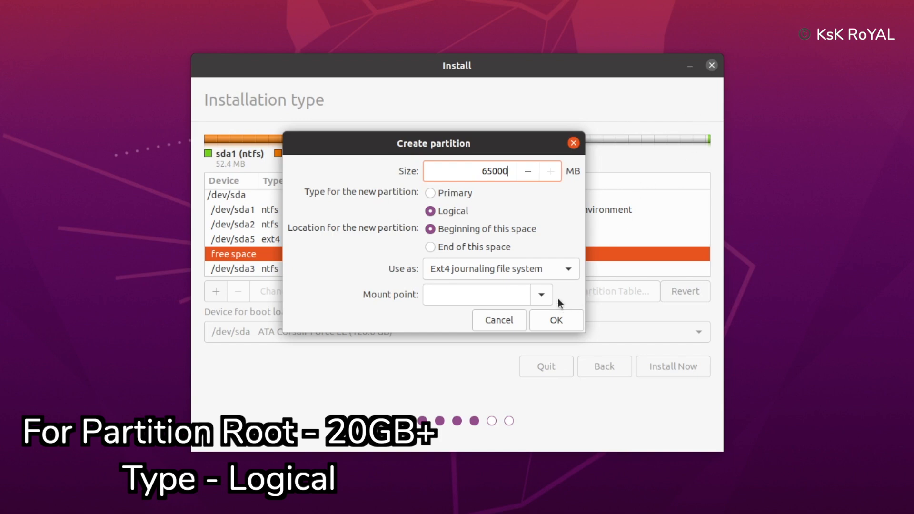
pyautogui.click(542, 295)
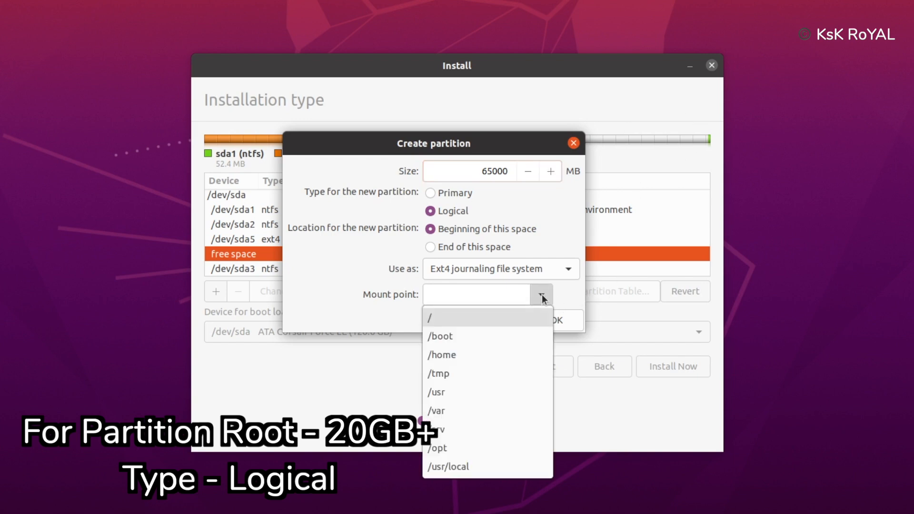
pyautogui.click(494, 323)
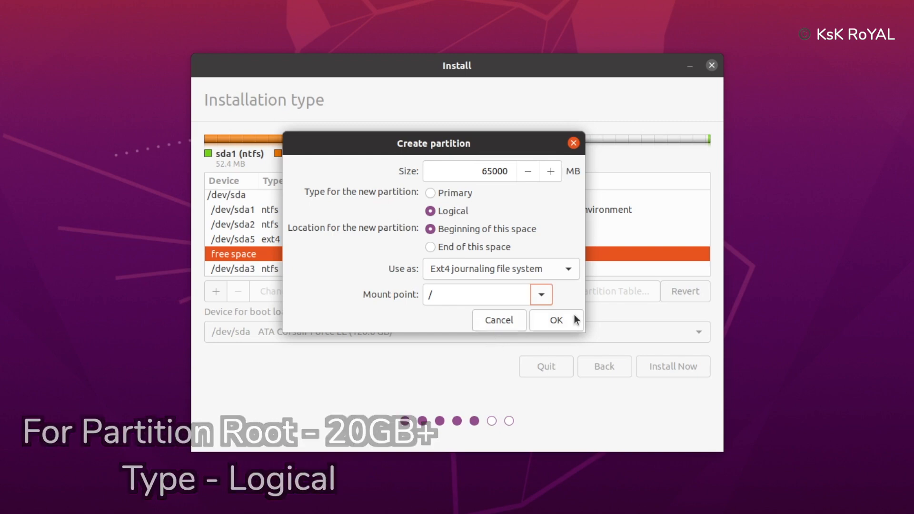
pyautogui.click(557, 320)
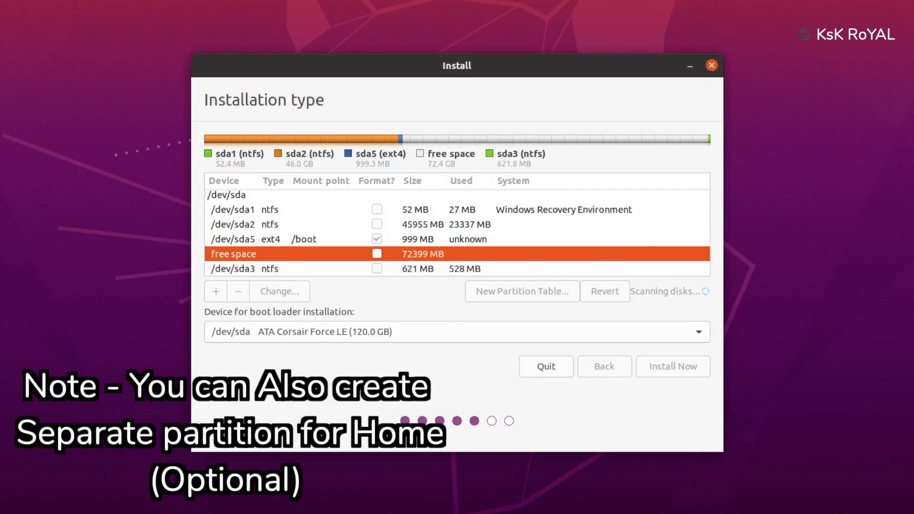
# Create a 7400 MB logical swap area partition from the remaining free space and check the new /boot and / partitions.
pyautogui.scroll(-1, 234, 228)
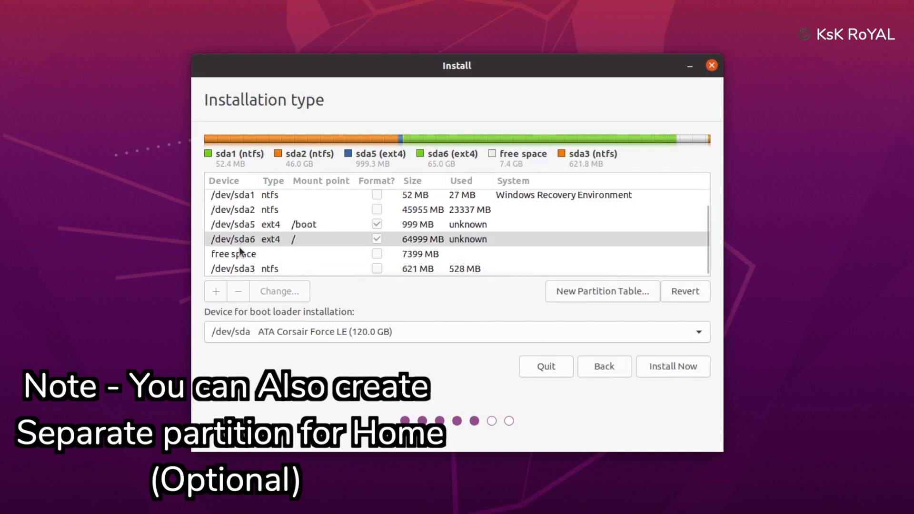
pyautogui.click(238, 252)
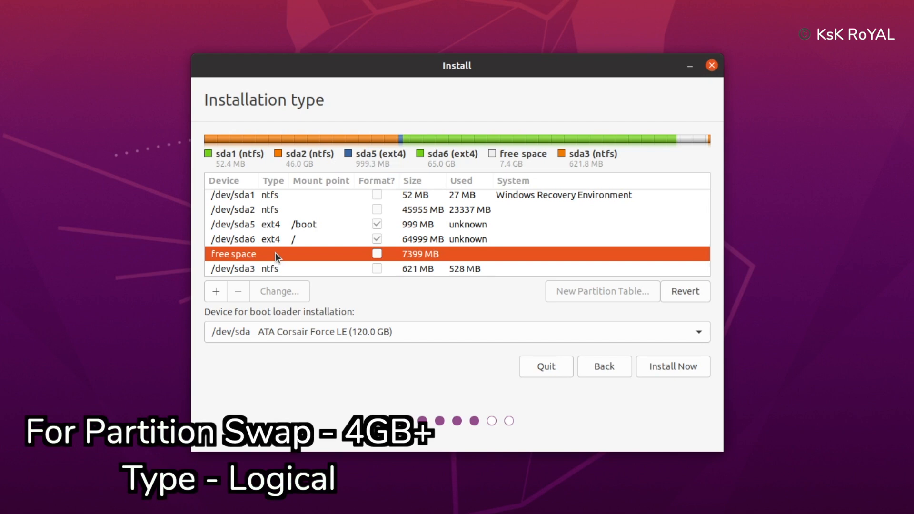
pyautogui.click(216, 292)
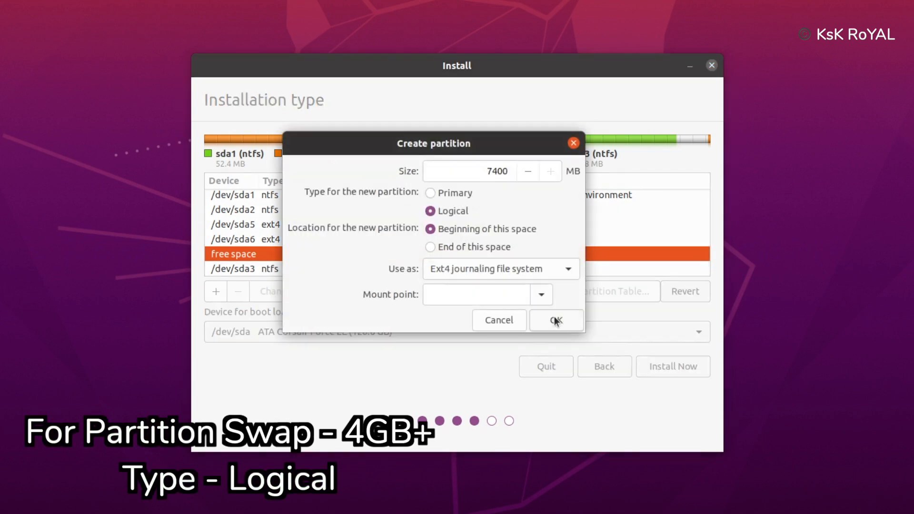
pyautogui.click(464, 270)
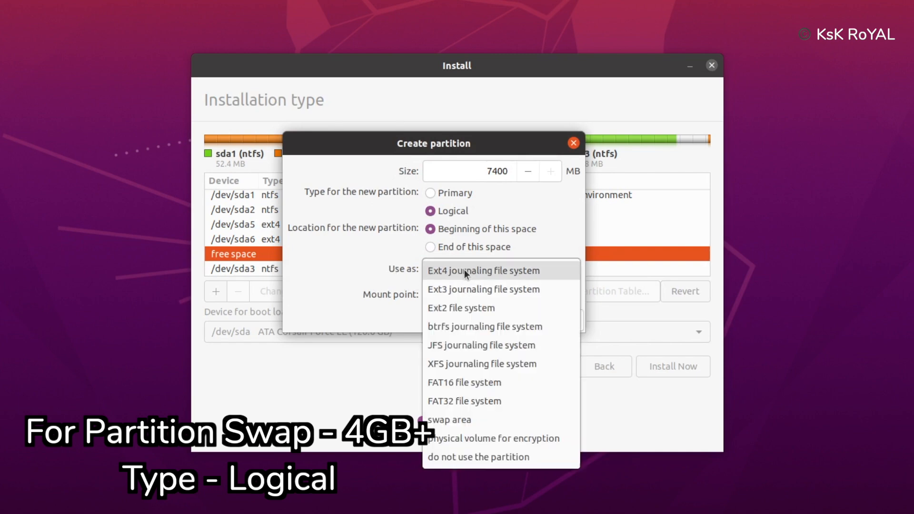
pyautogui.click(459, 421)
pyautogui.moveTo(485, 172); pyautogui.dragTo(599, 196)
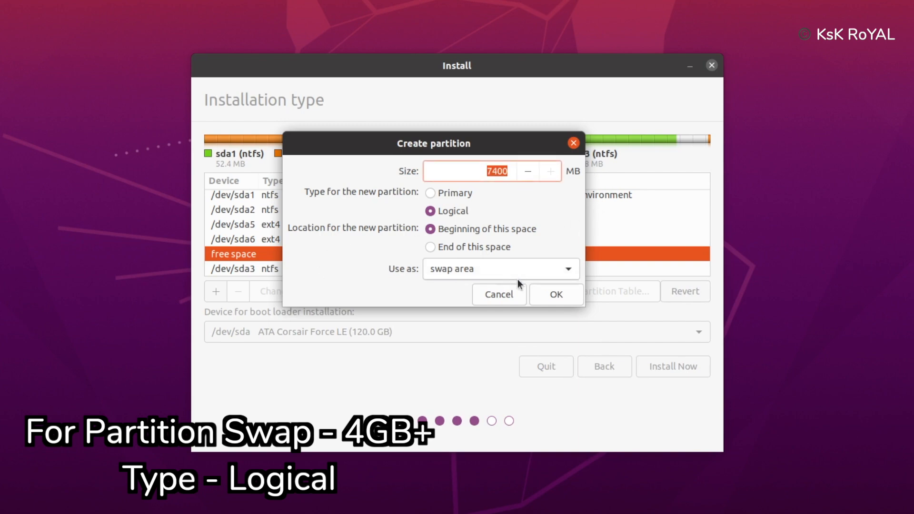
pyautogui.click(538, 289)
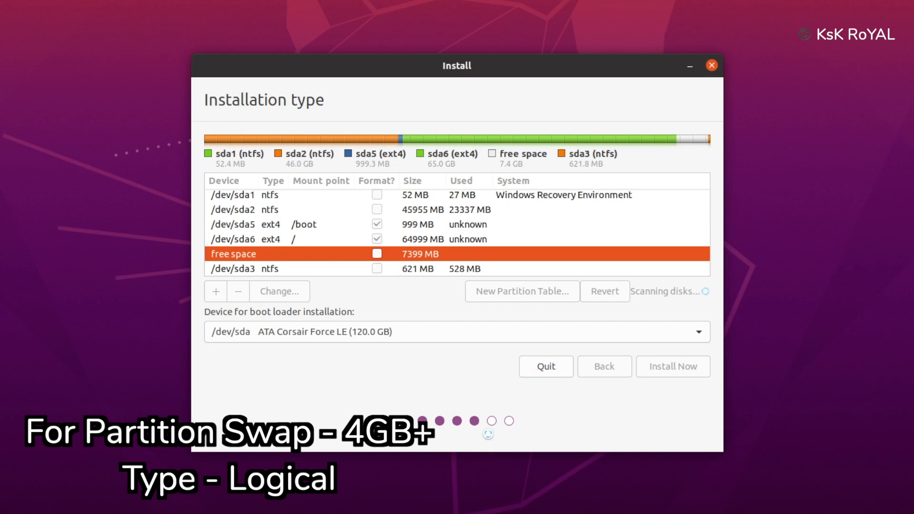
pyautogui.click(305, 240)
pyautogui.click(303, 256)
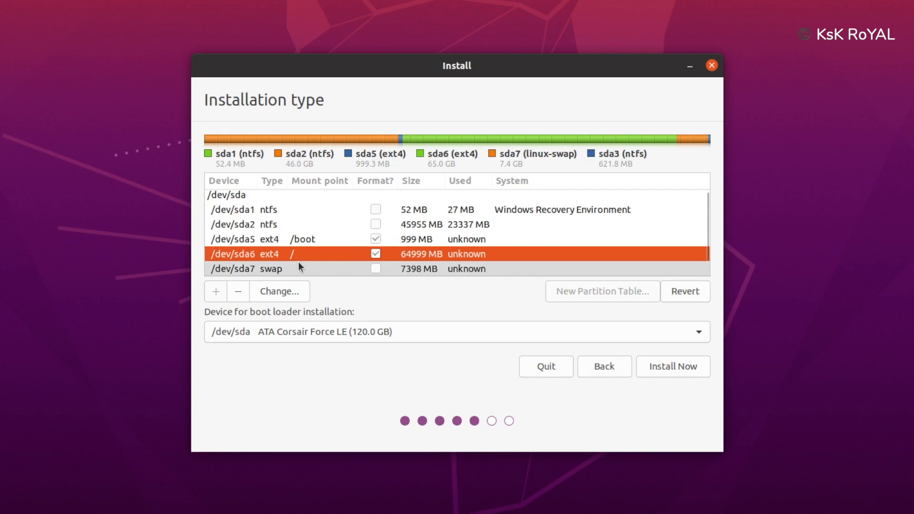
# Check the new swap and /boot partitions, and set the device for boot loader installation to /dev/sda5, the /boot partition.
pyautogui.click(298, 263)
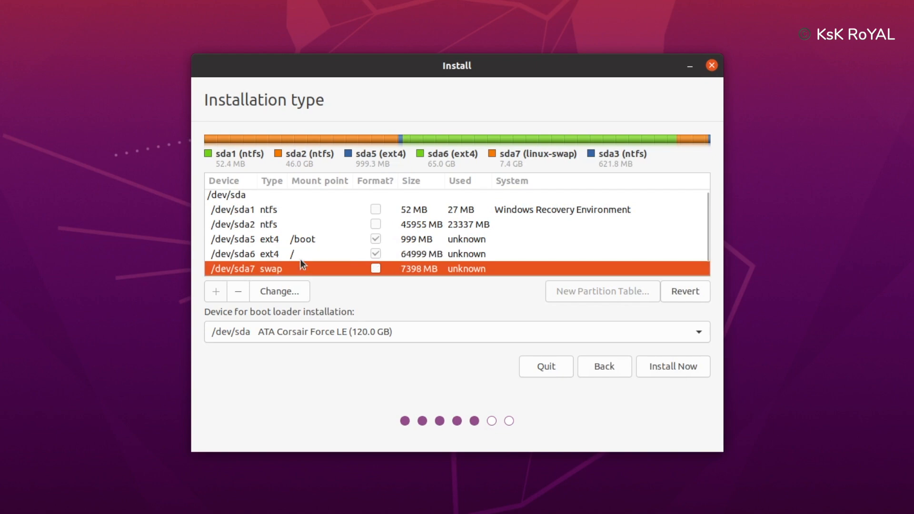
pyautogui.scroll(-1, 312, 252)
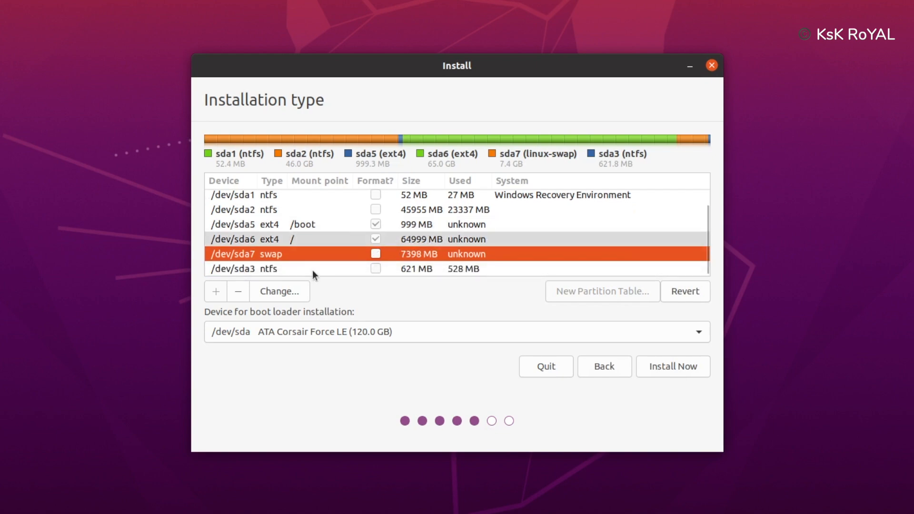
pyautogui.click(310, 231)
pyautogui.click(327, 330)
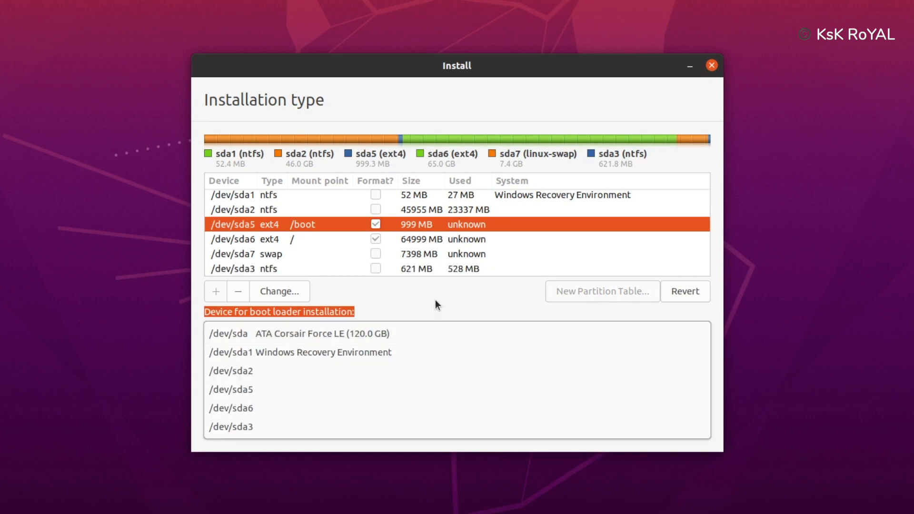
pyautogui.click(410, 310)
pyautogui.click(354, 333)
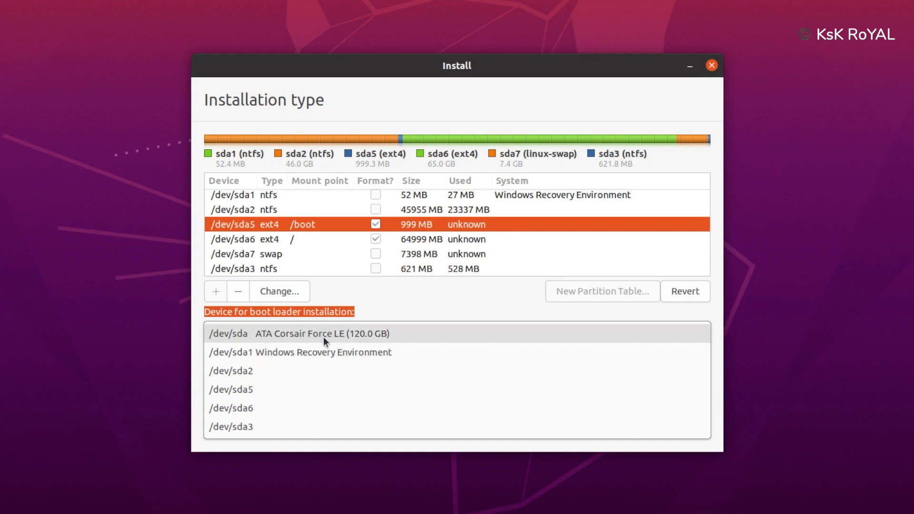
pyautogui.click(385, 305)
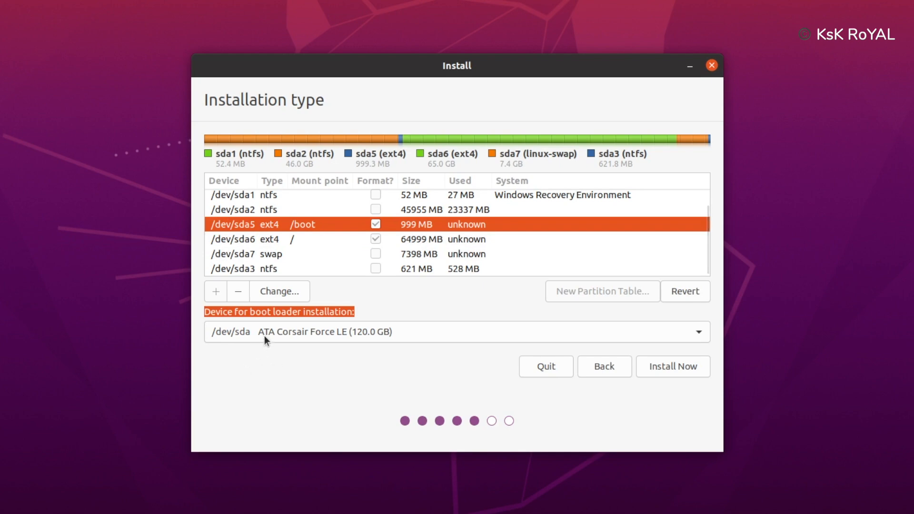
pyautogui.click(253, 330)
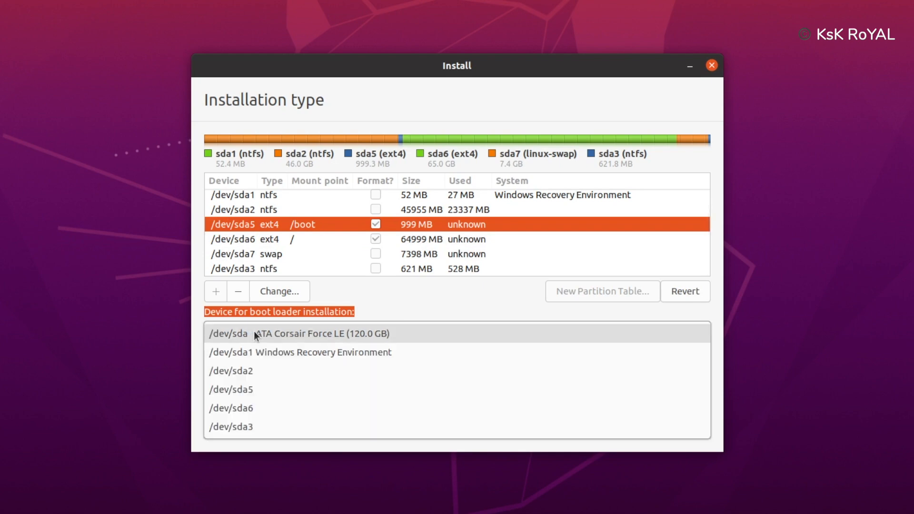
pyautogui.click(261, 392)
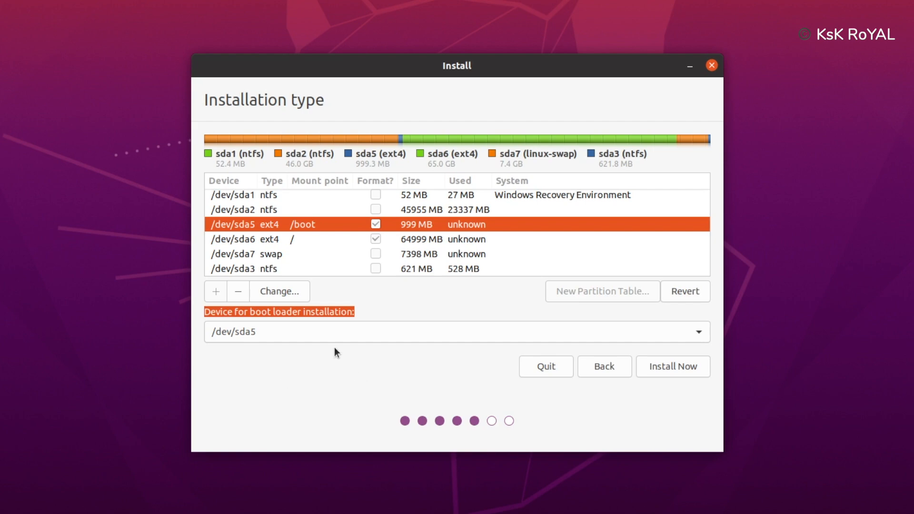
pyautogui.click(380, 310)
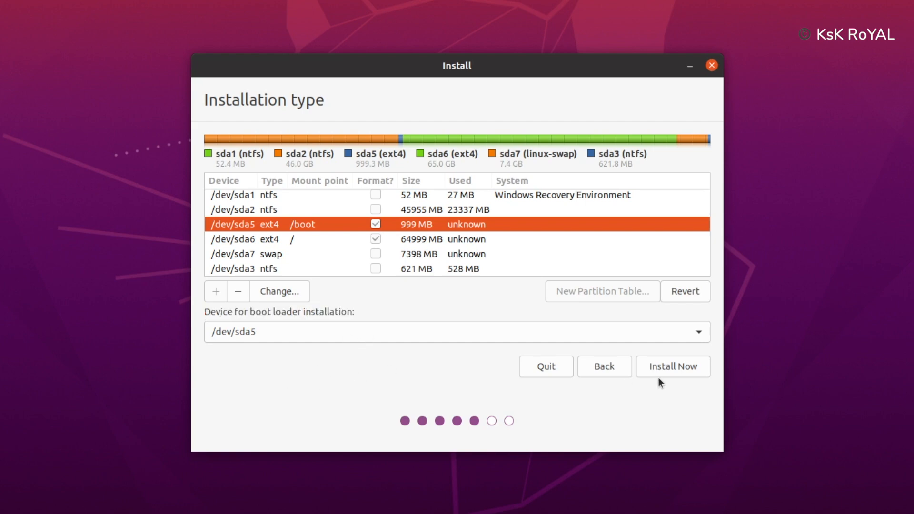
# Start the installation, review the ext4 and swap partitions listed for formatting, and confirm writing the changes to disk.
pyautogui.click(674, 373)
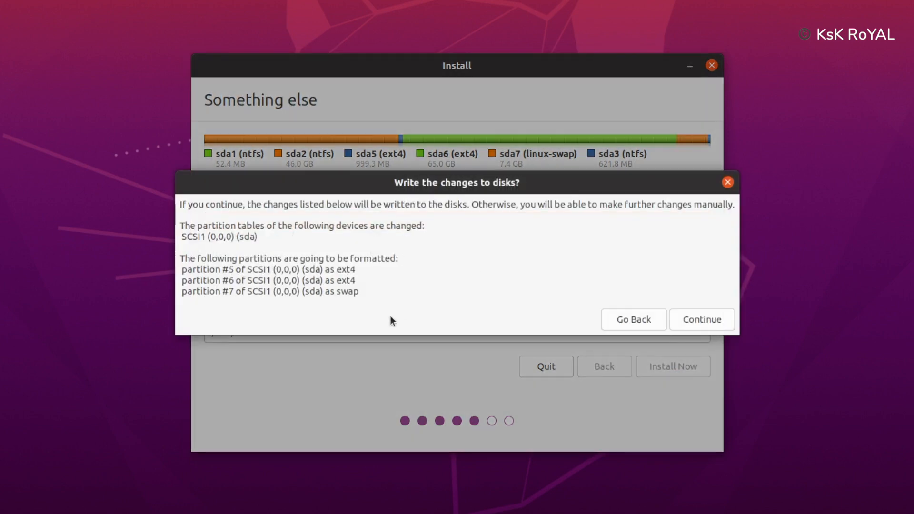
pyautogui.doubleClick(346, 270)
pyautogui.doubleClick(346, 280)
pyautogui.doubleClick(351, 291)
pyautogui.doubleClick(346, 270)
pyautogui.click(345, 280)
pyautogui.tripleClick(346, 280)
pyautogui.doubleClick(351, 291)
pyautogui.click(701, 318)
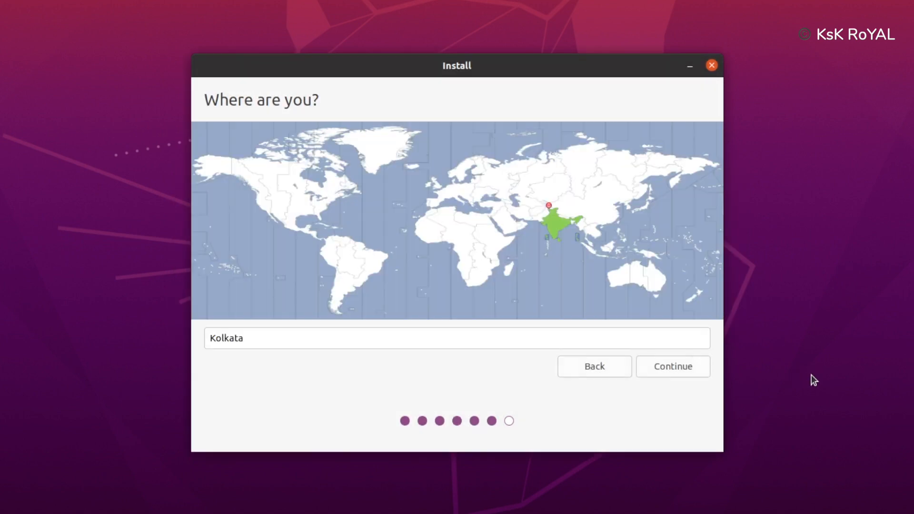
# Accept Kolkata as the location, enter the user's name, computer name linux and the account password with its confirmation, and continue installing.
pyautogui.click(684, 370)
pyautogui.write('arjun')
pyautogui.press('Tab')
pyautogui.write('l;')
pyautogui.press('BackSpace')
pyautogui.write('inux')
pyautogui.press('Tab')
pyautogui.press('Tab')
pyautogui.write('●●●●')
pyautogui.press('Tab')
pyautogui.write('●●●●')
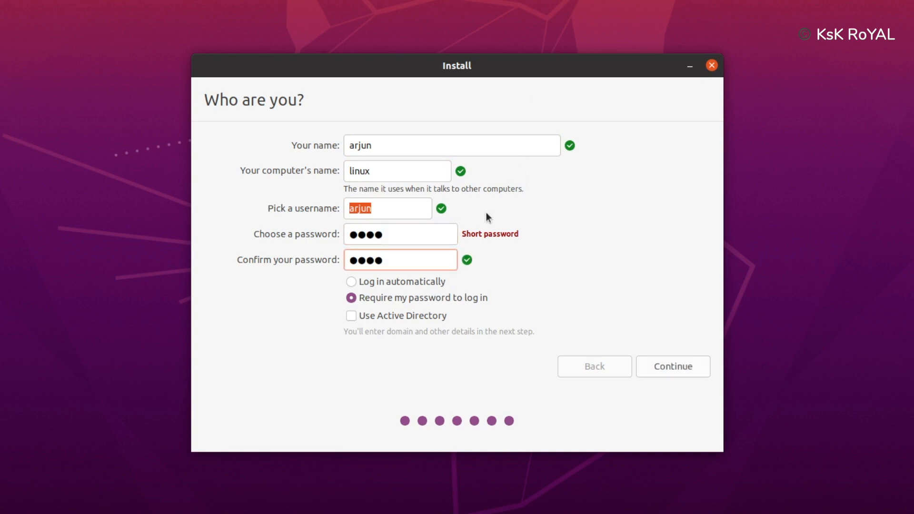
pyautogui.click(682, 366)
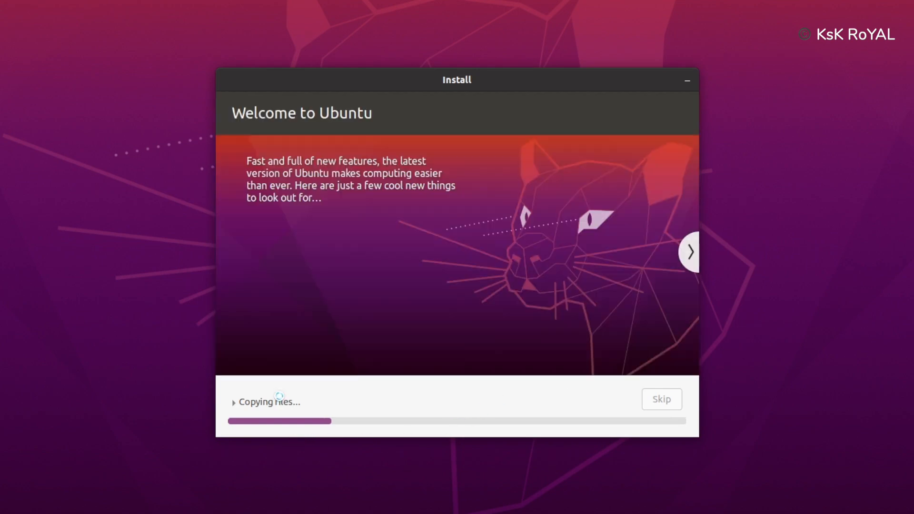
pyautogui.click(280, 401)
pyautogui.moveTo(484, 44); pyautogui.dragTo(479, 21)
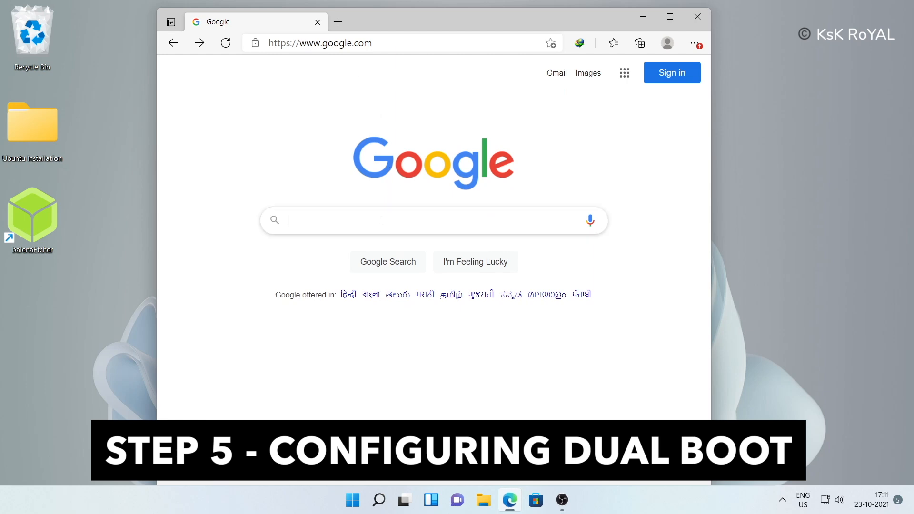
# Search Google for easybcd and open the EasyBCD page of NeoSmart Technologies.
pyautogui.write('easybcd')
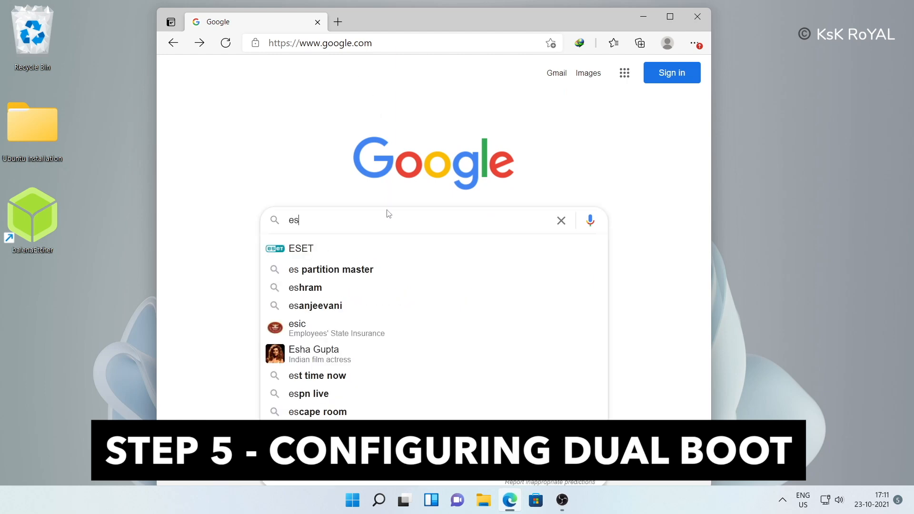
pyautogui.press('Return')
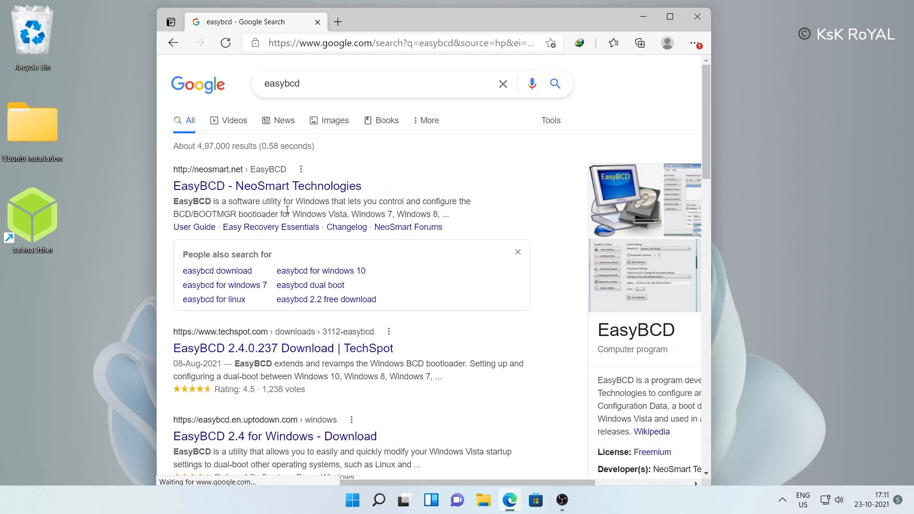
pyautogui.click(302, 192)
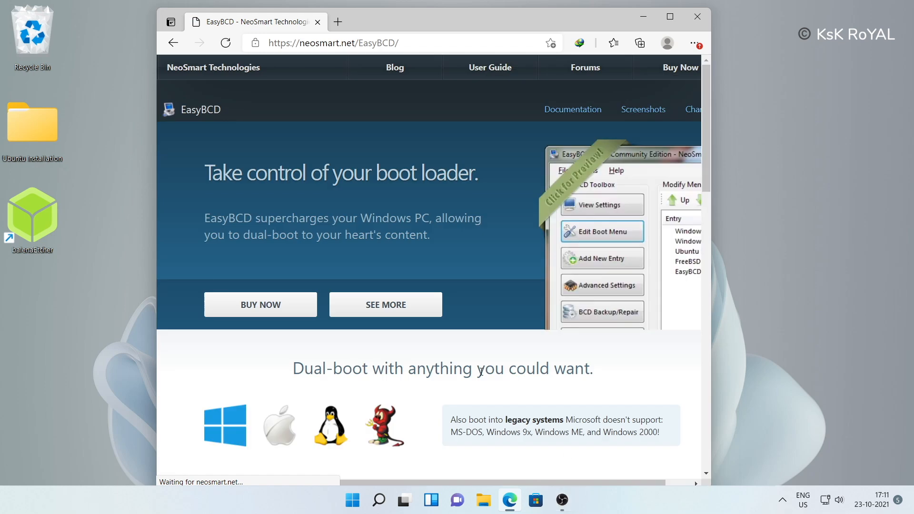
# Choose the free non-commercial edition of EasyBCD, leave the registration form blank and download EasyBCD 2.4.exe.
pyautogui.scroll(-6, 482, 372)
pyautogui.scroll(-8, 481, 371)
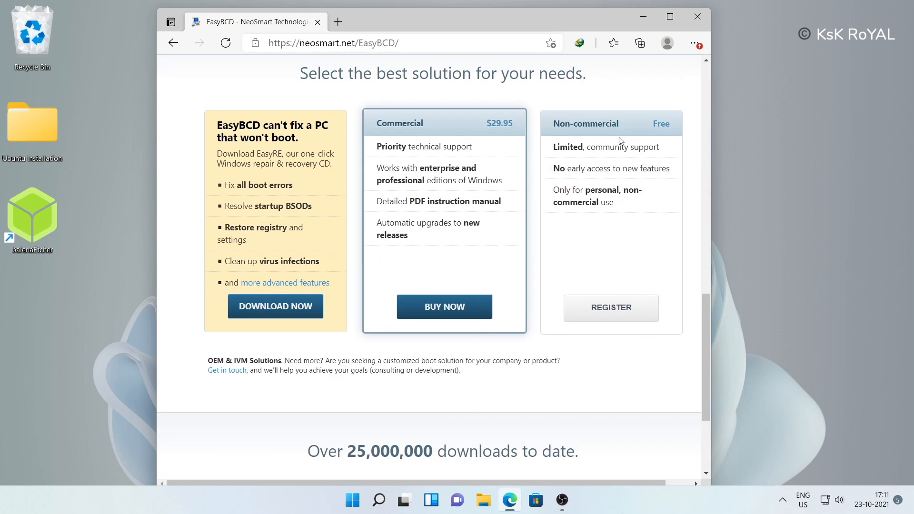
pyautogui.tripleClick(613, 126)
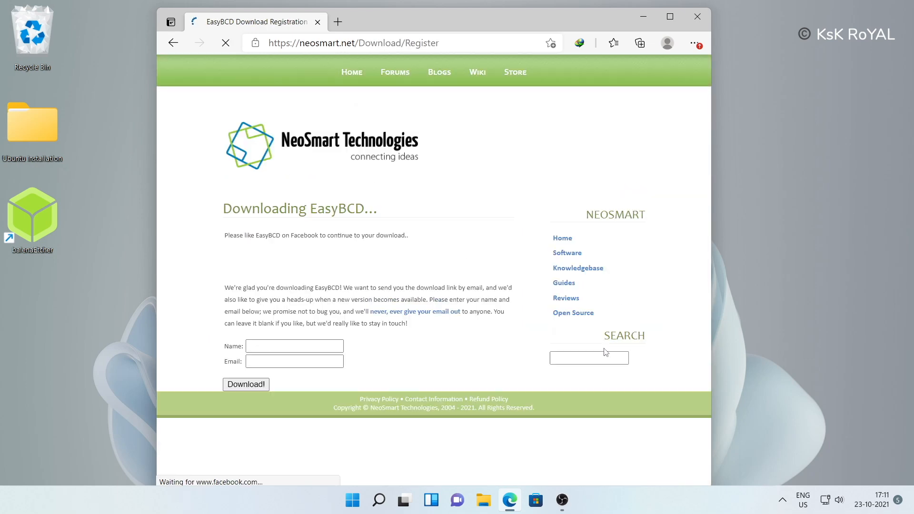
pyautogui.click(282, 358)
pyautogui.click(246, 385)
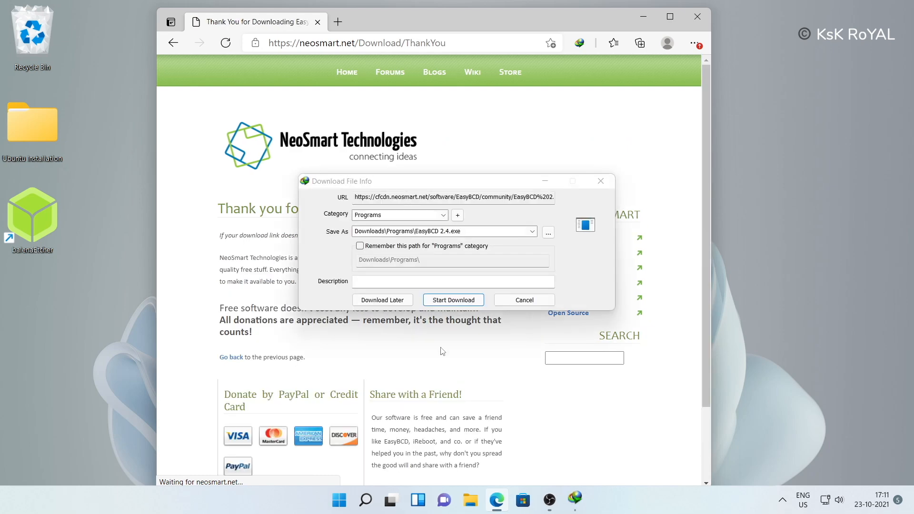
pyautogui.click(454, 300)
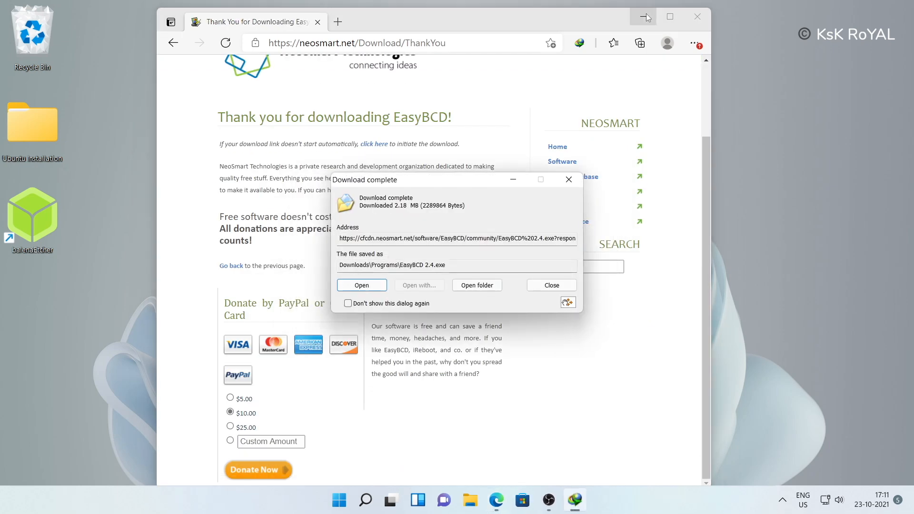
# Minimise the browser, run the downloaded EasyBCD 2.4 installer and finish the setup with Run EasyBCD 2.4 enabled.
pyautogui.click(643, 17)
pyautogui.click(380, 287)
pyautogui.click(520, 342)
pyautogui.click(519, 342)
pyautogui.click(519, 344)
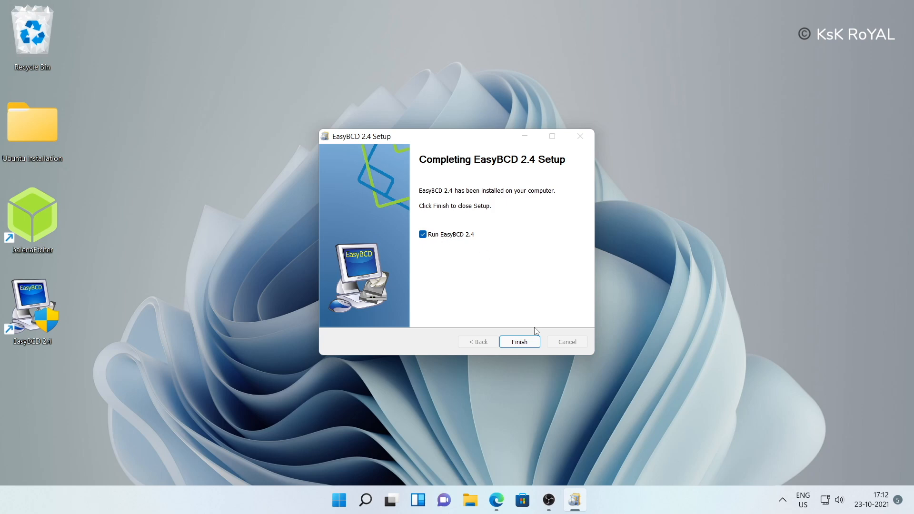
pyautogui.click(521, 341)
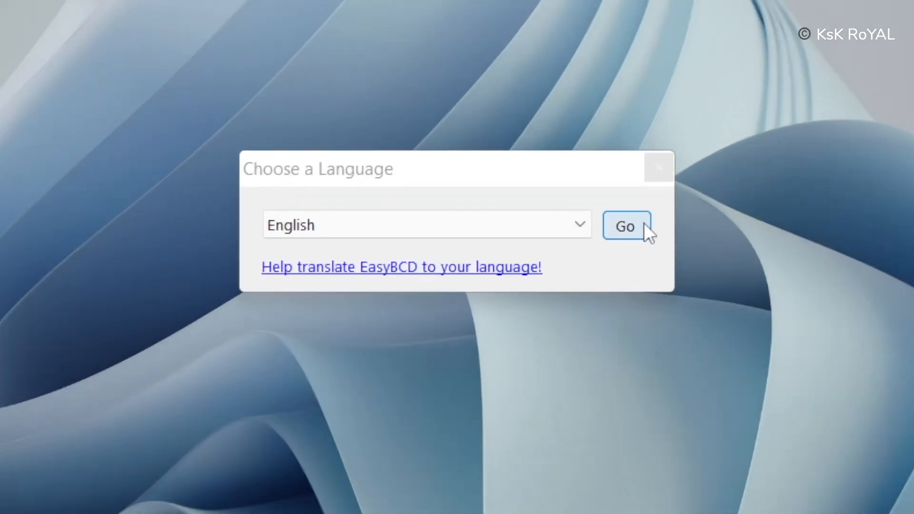
# Choose English as the EasyBCD language, accept the non-commercial use notice and view the bootloader overview.
pyautogui.click(644, 224)
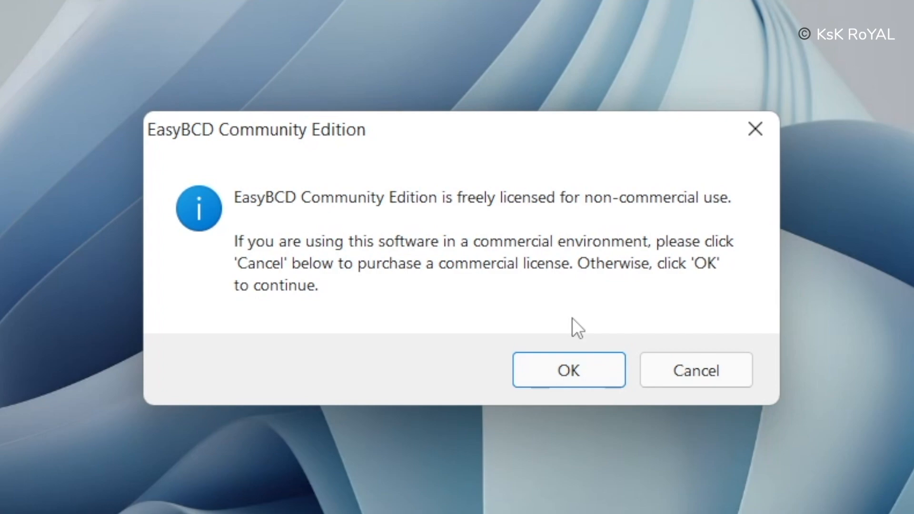
pyautogui.click(573, 367)
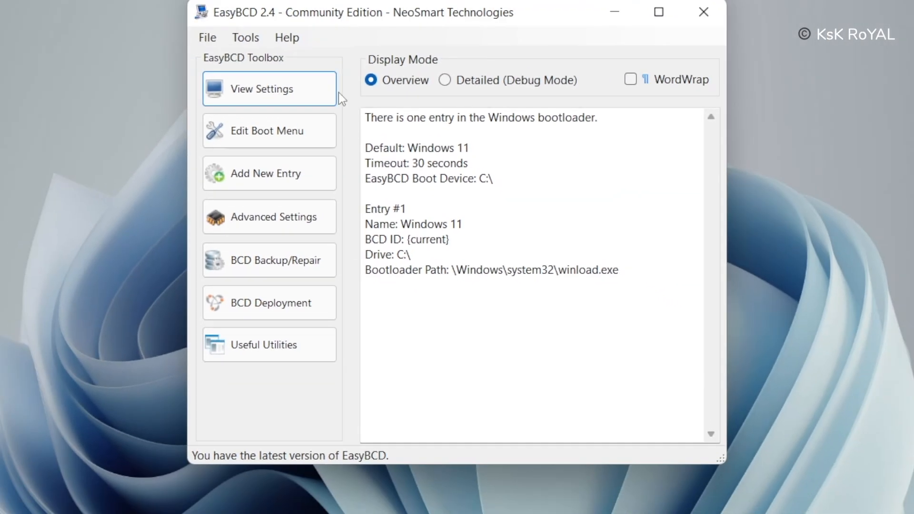
pyautogui.click(609, 332)
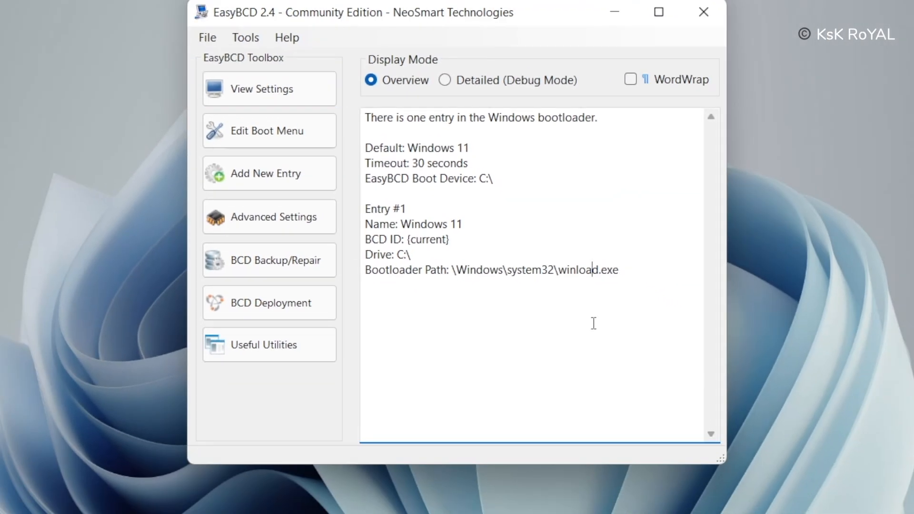
# Add a Linux/BSD boot entry of type GRUB 2 named Ubuntu, with the drive left at Automatically locate and load.
pyautogui.click(292, 176)
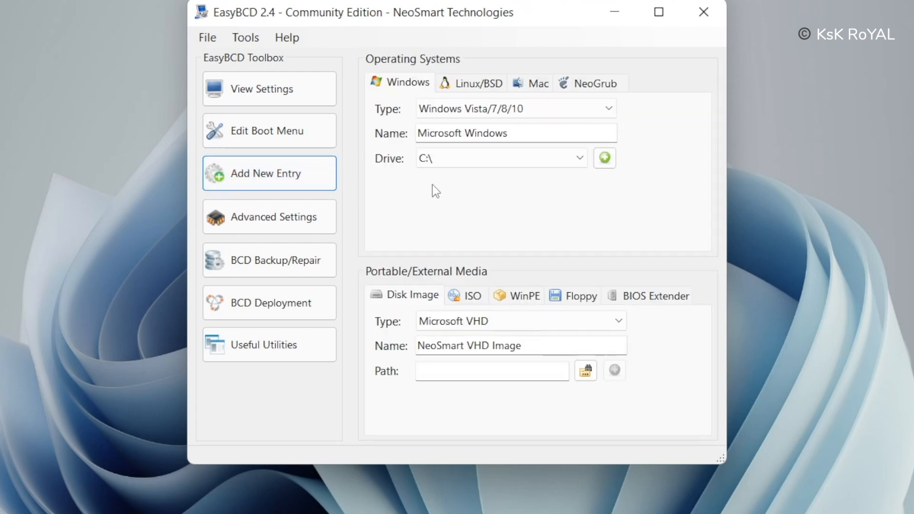
pyautogui.click(481, 85)
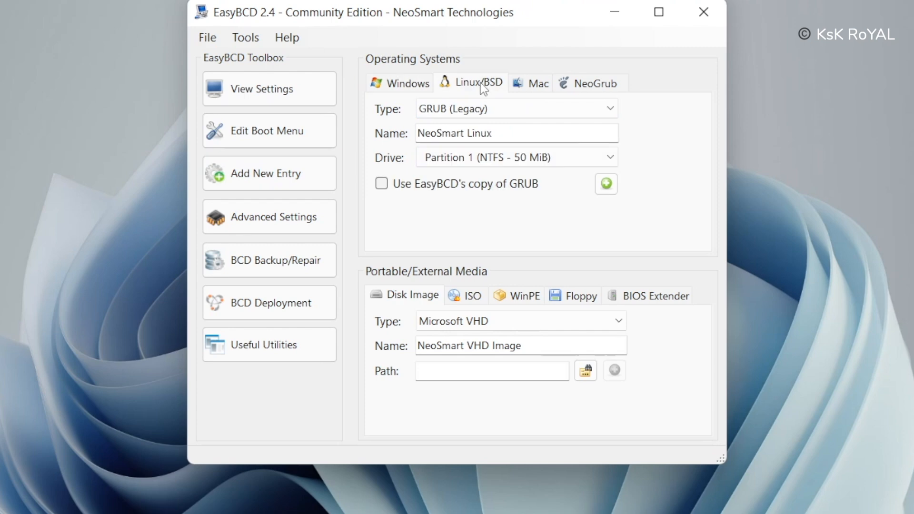
pyautogui.click(597, 114)
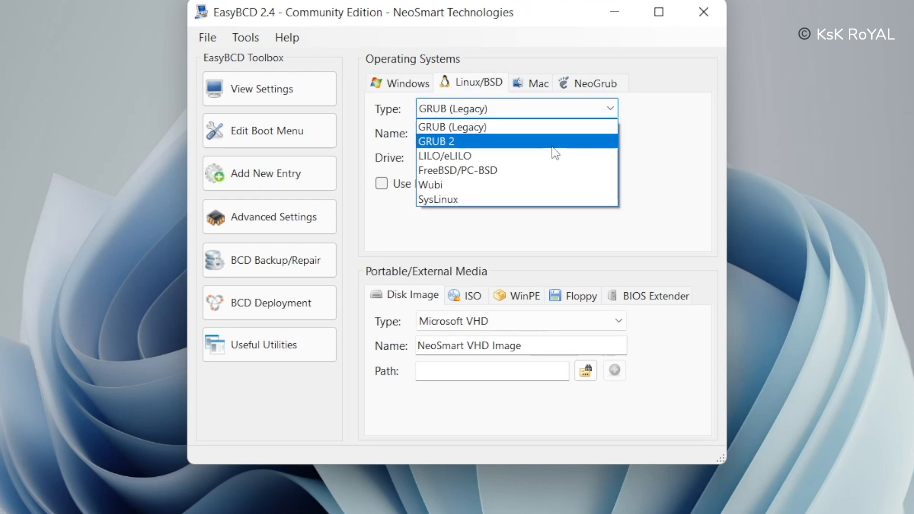
pyautogui.click(553, 142)
pyautogui.click(516, 129)
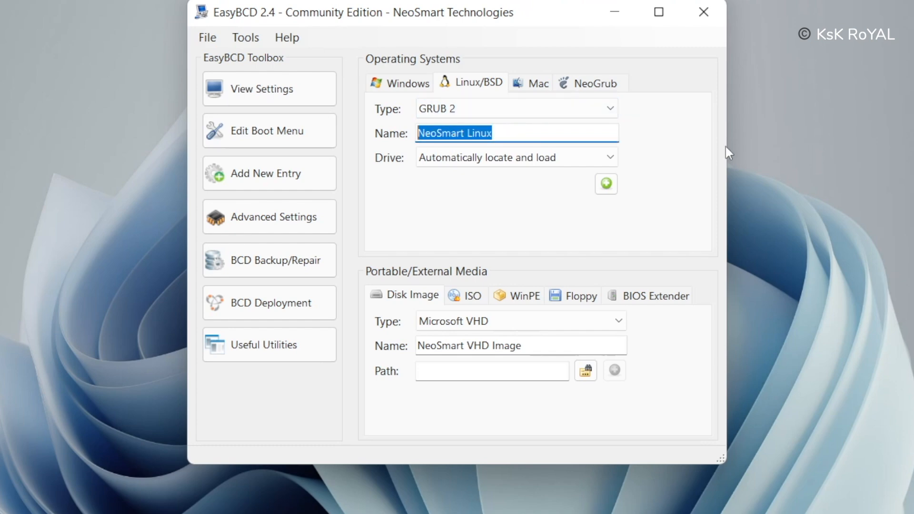
pyautogui.write('Ubuntu')
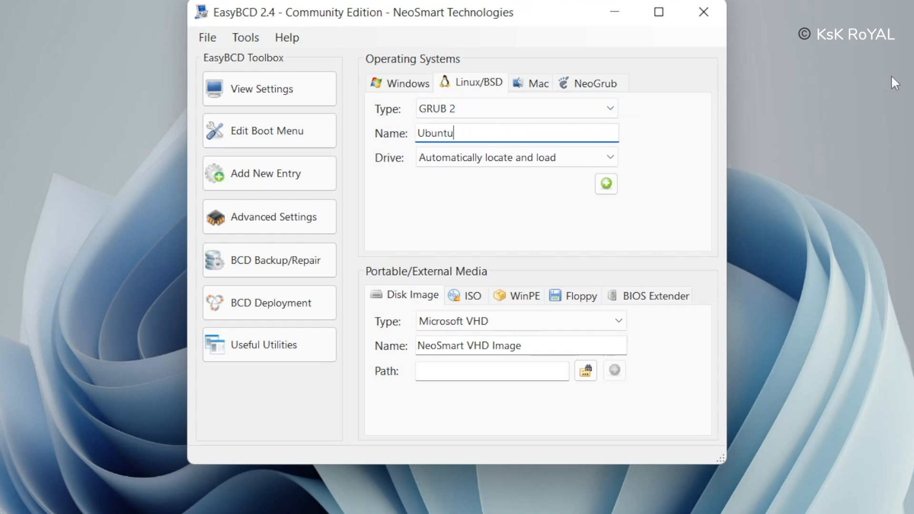
pyautogui.click(540, 161)
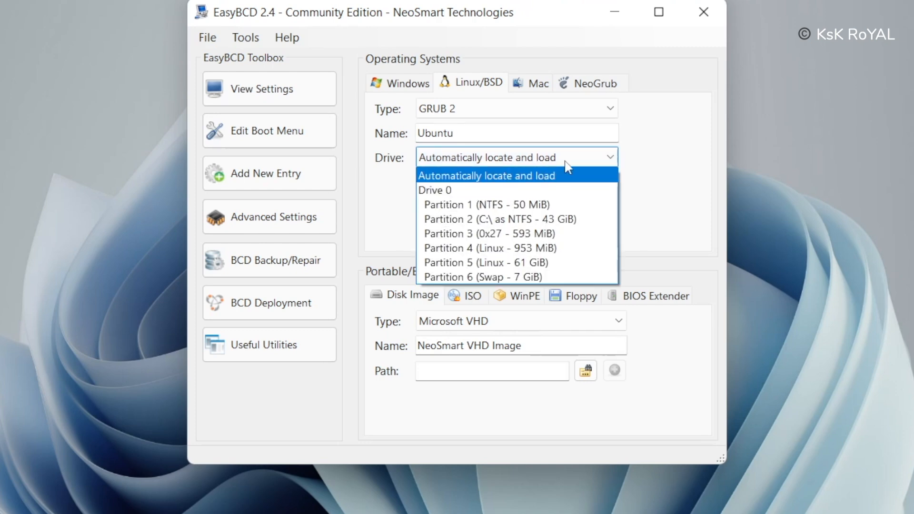
pyautogui.click(563, 162)
pyautogui.click(604, 184)
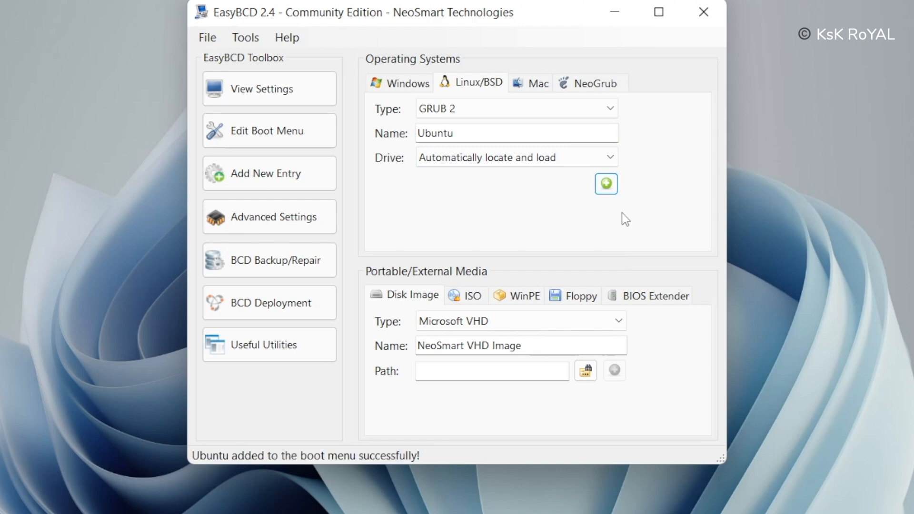
# Open the boot menu settings and check the Windows 11 and Ubuntu entries.
pyautogui.click(298, 136)
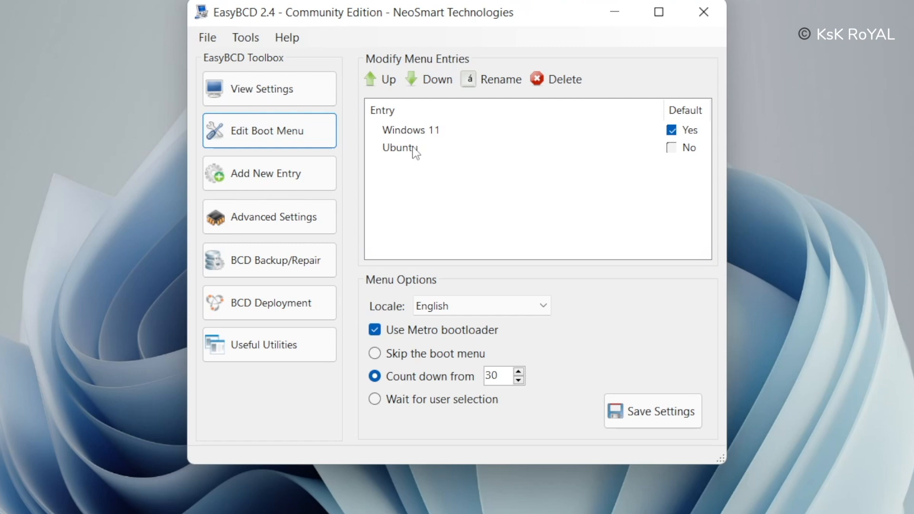
pyautogui.click(425, 134)
pyautogui.click(419, 148)
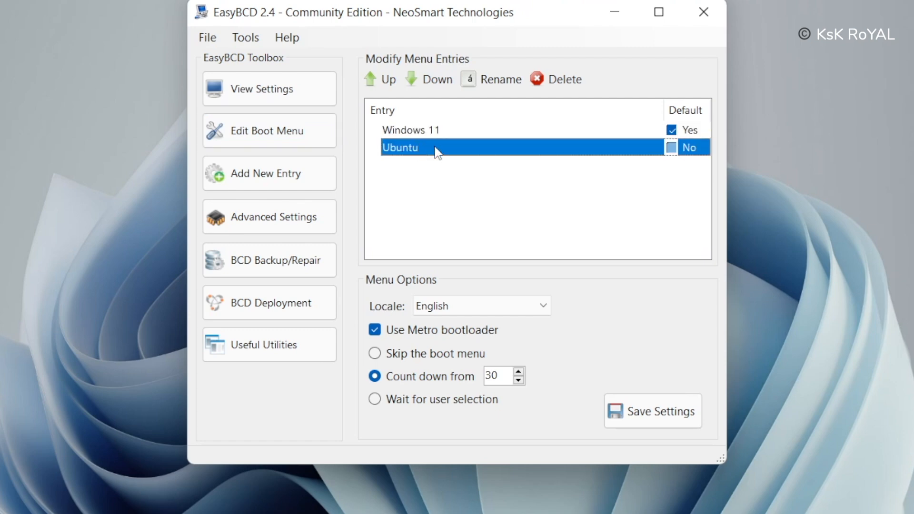
pyautogui.click(444, 188)
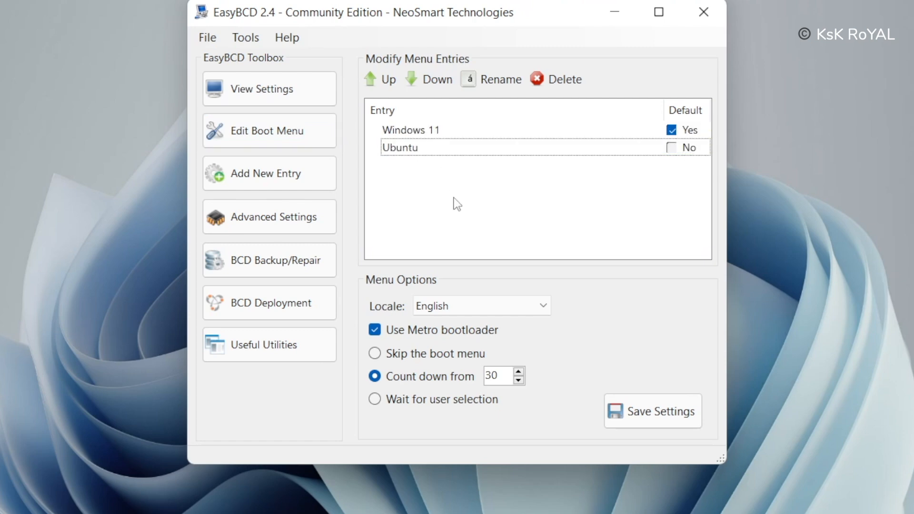
# Disable the Metro bootloader, save the boot menu settings and close EasyBCD.
pyautogui.click(380, 336)
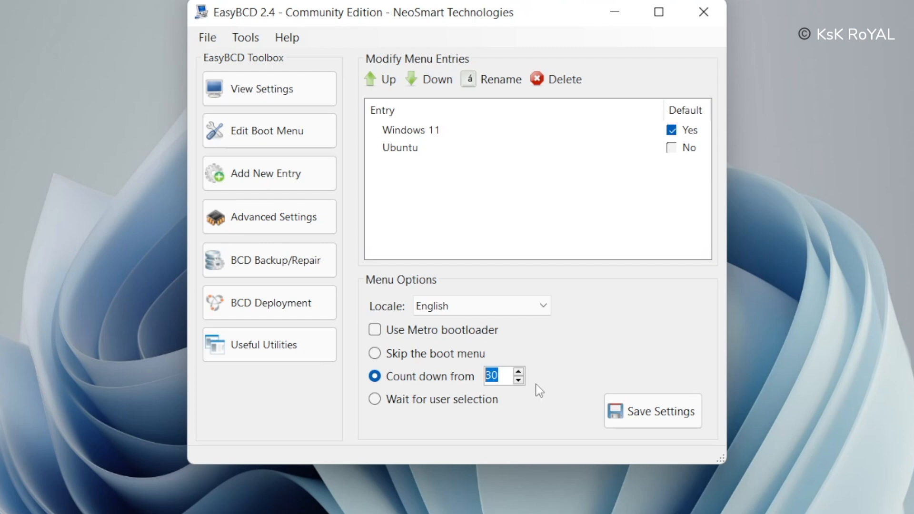
pyautogui.click(638, 422)
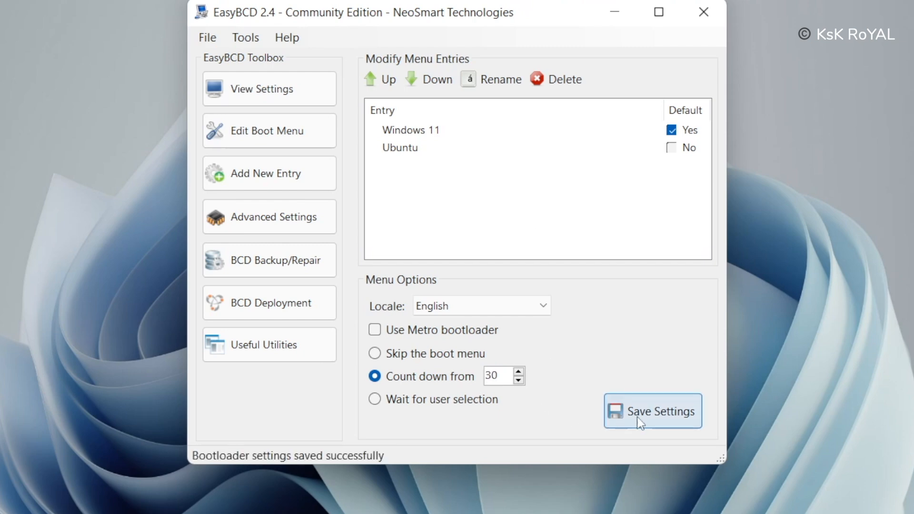
pyautogui.click(704, 12)
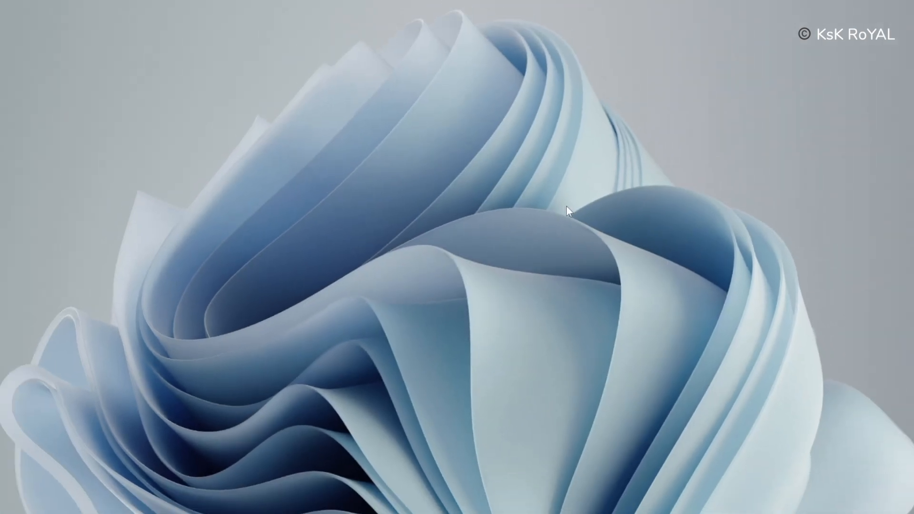
pyautogui.rightClick(547, 218)
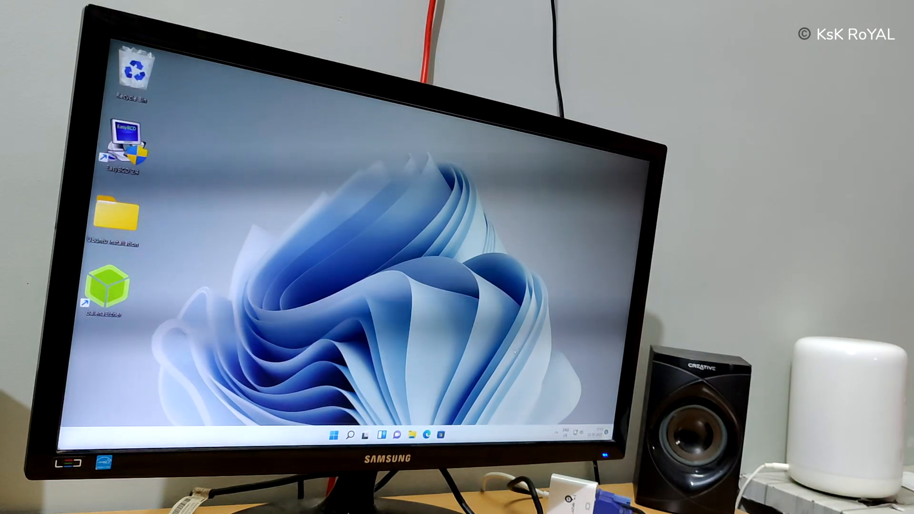
# Restart the computer and boot into Ubuntu from the Windows Boot Manager.
pyautogui.press('super+x')
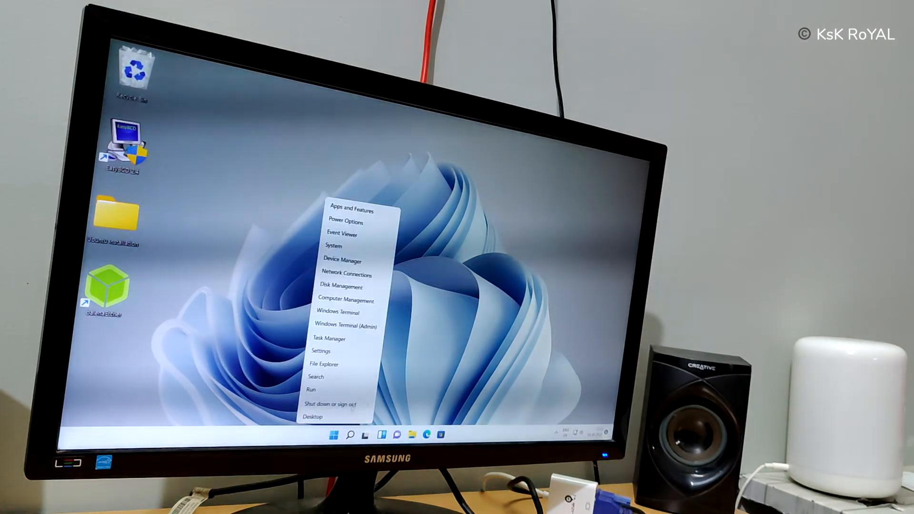
pyautogui.press('u')
pyautogui.press('r')
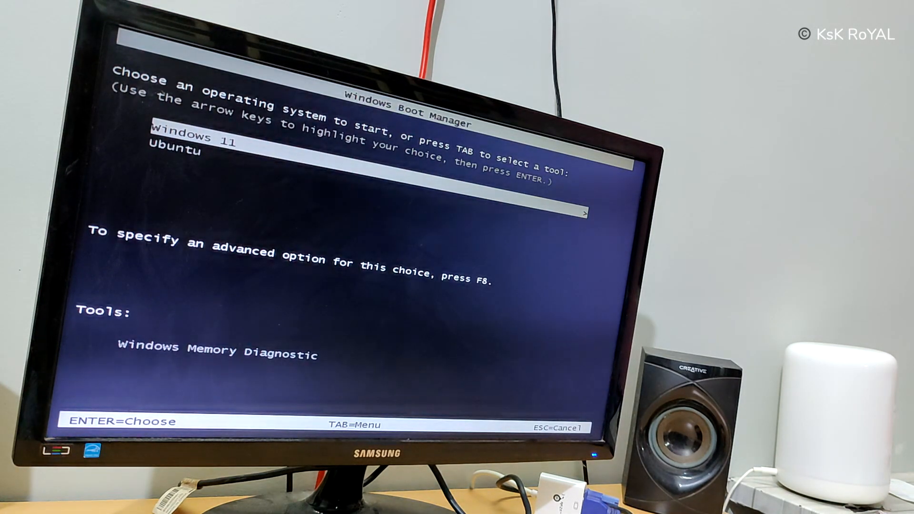
pyautogui.press('Down')
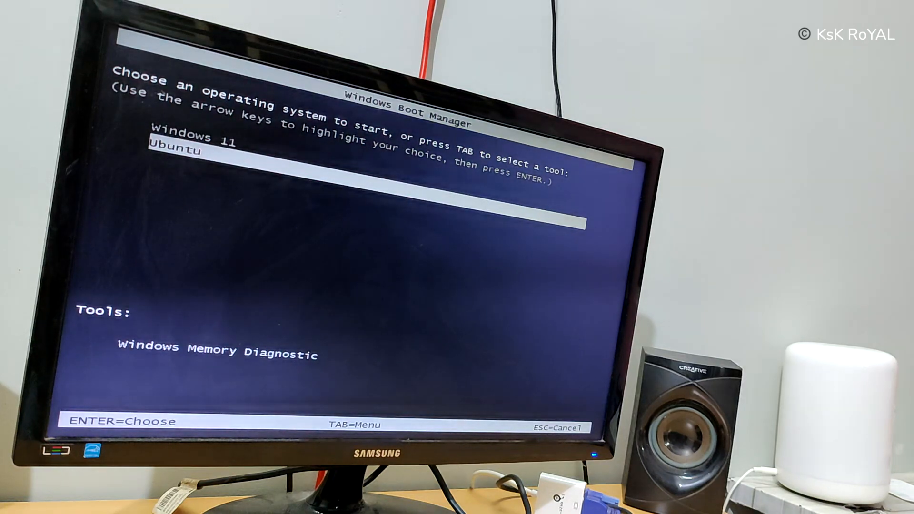
pyautogui.press('Return')
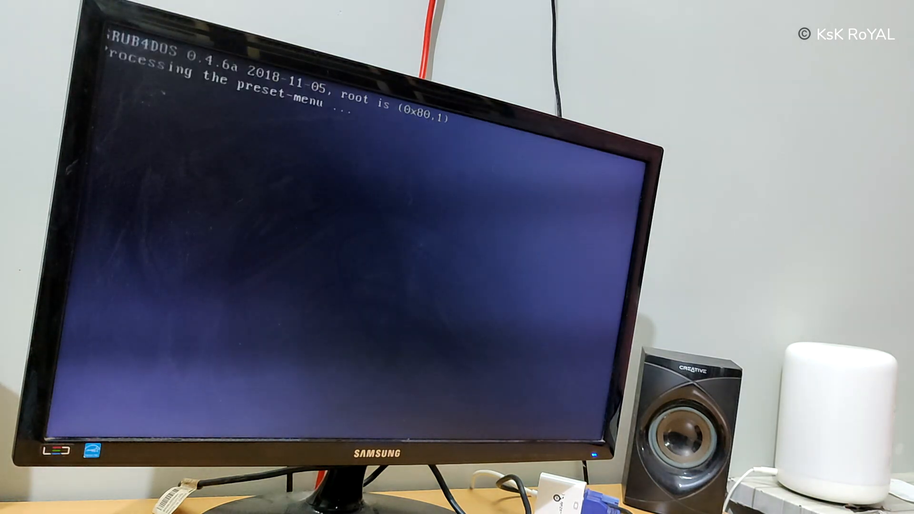
pyautogui.press('Return')
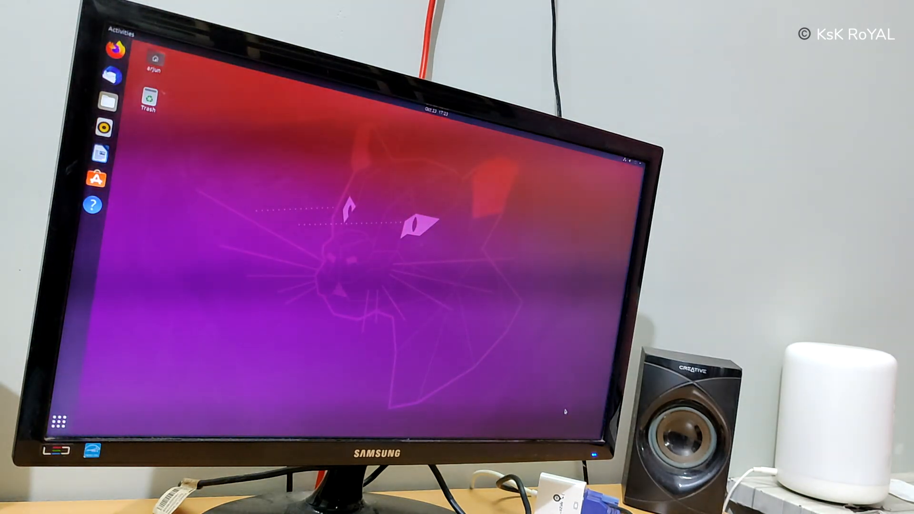
# View the Ubuntu desktop's calendar with notifications and the system status menu, closing each one again.
pyautogui.click(440, 113)
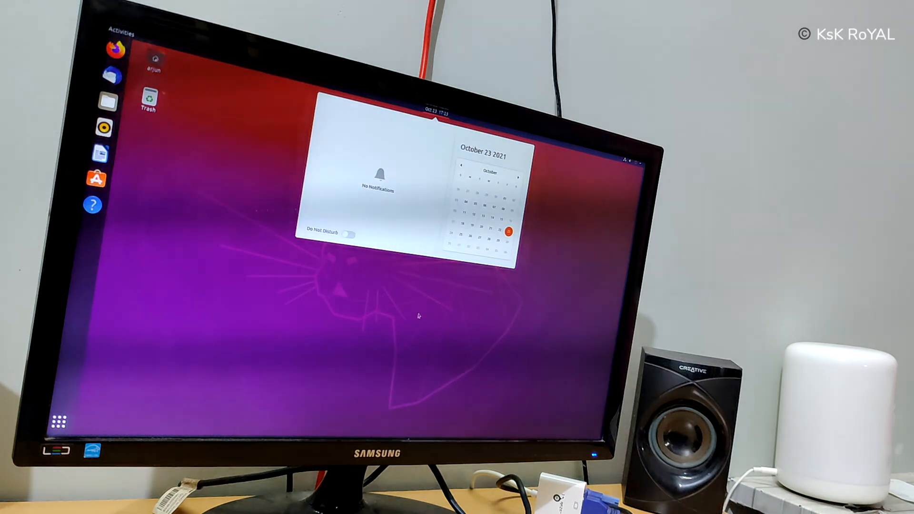
pyautogui.click(420, 310)
pyautogui.click(633, 161)
pyautogui.click(467, 337)
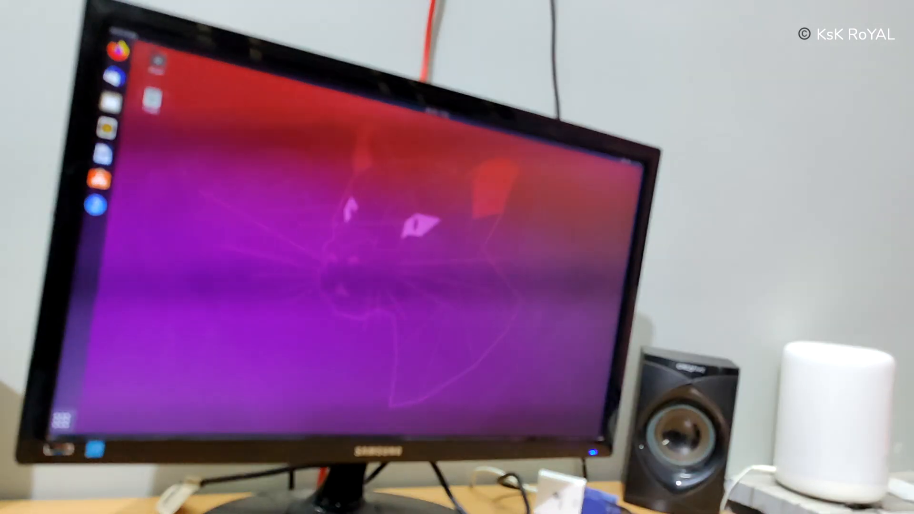
# Open Ubuntu's Settings and examine the hardware and OS version details on the About page.
pyautogui.click(59, 421)
pyautogui.scroll(-1, 374, 249)
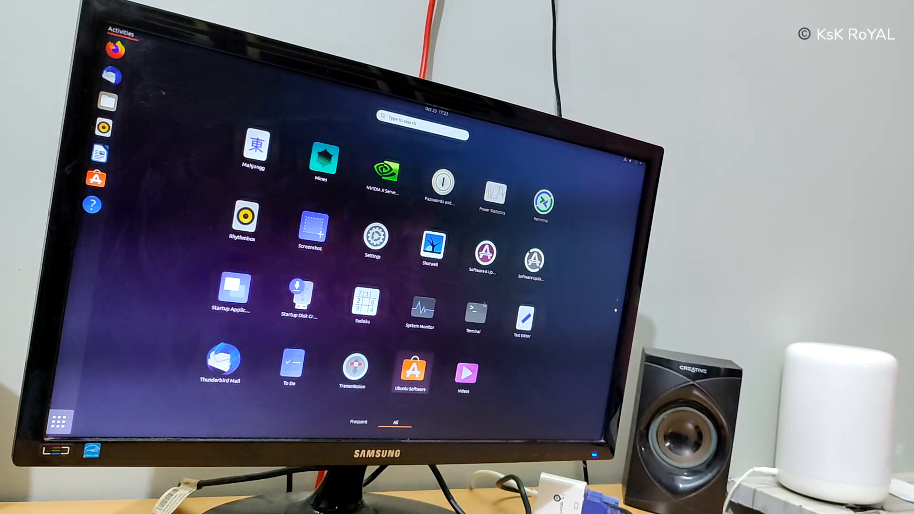
pyautogui.click(375, 237)
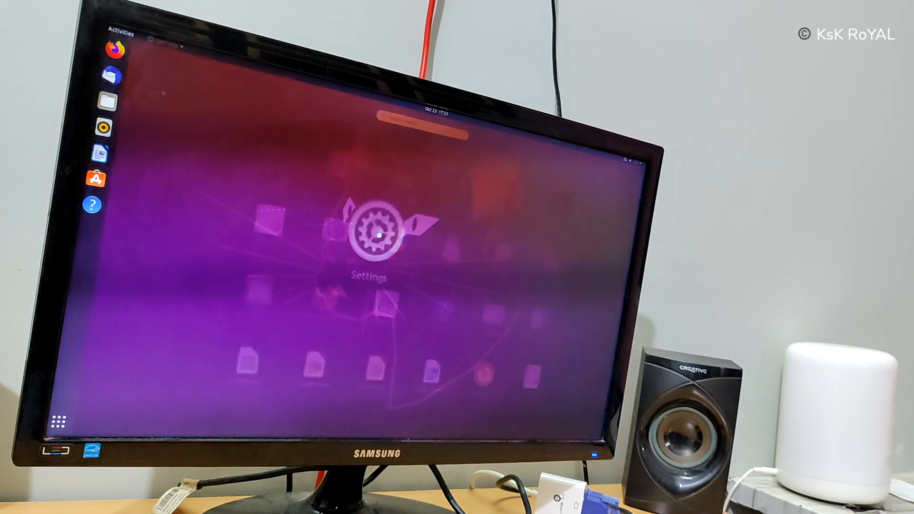
pyautogui.scroll(-5, 281, 320)
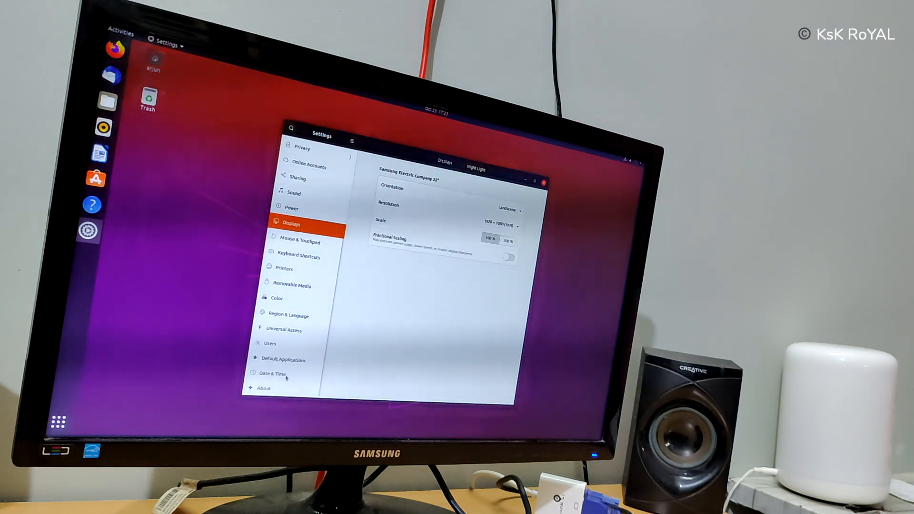
pyautogui.click(286, 376)
pyautogui.click(286, 388)
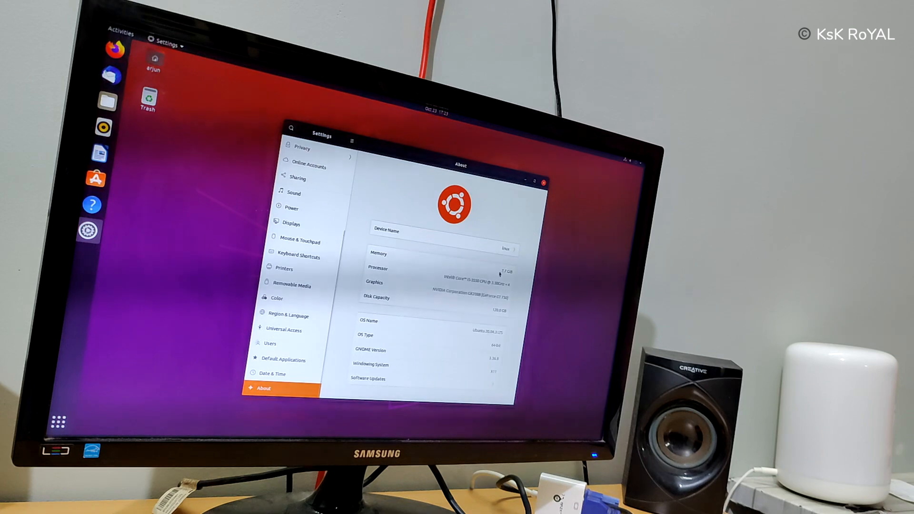
pyautogui.tripleClick(498, 330)
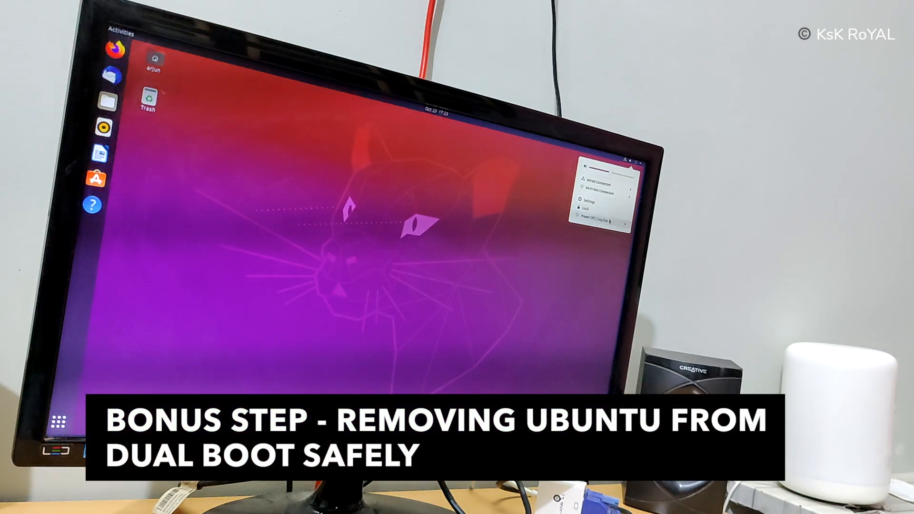
# Restart the computer from Ubuntu and boot back into Windows 11.
pyautogui.click(611, 221)
pyautogui.click(605, 246)
pyautogui.click(438, 295)
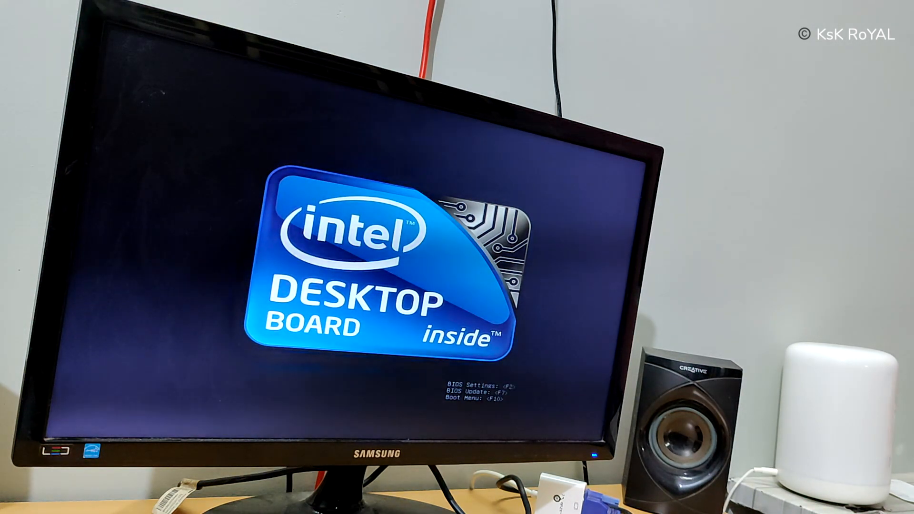
pyautogui.press('Return')
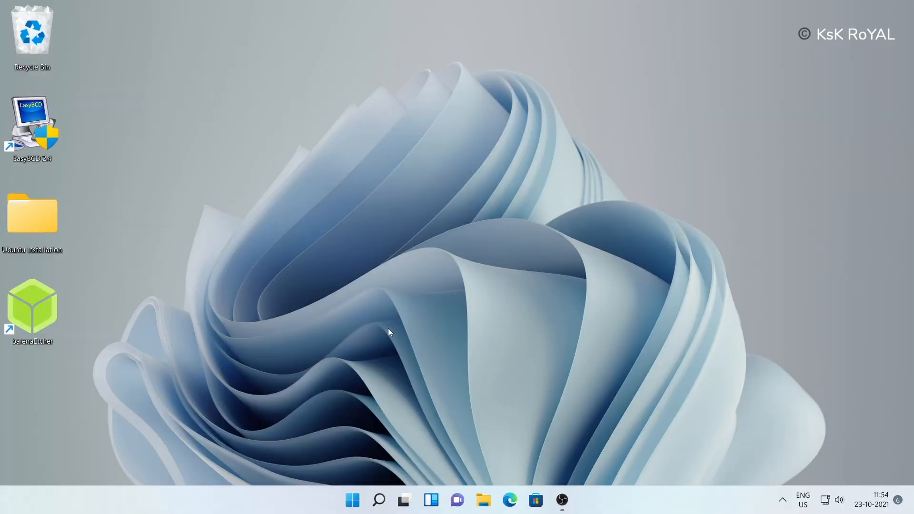
# Open Disk Management with diskmgmt.msc and widen its window to show all partitions on Disk 0.
pyautogui.press('super+s')
pyautogui.write('diskmgmt.msc')
pyautogui.press('Return')
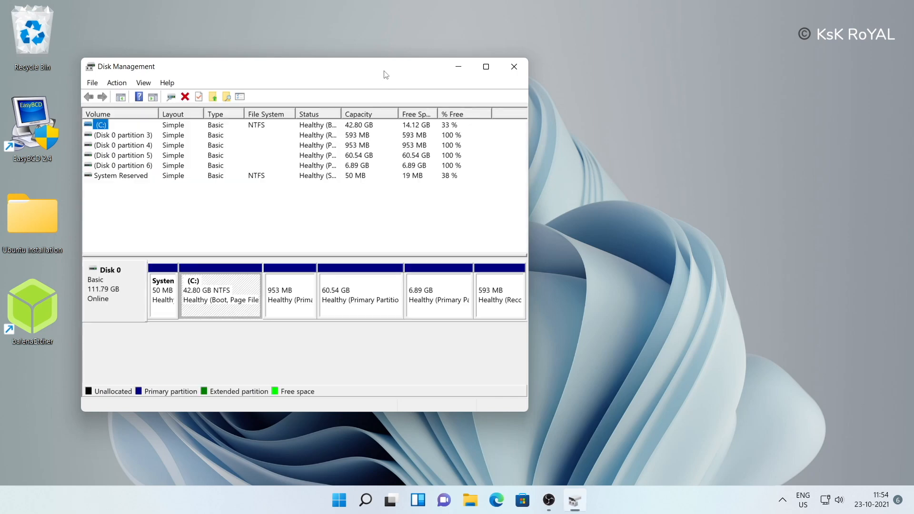
pyautogui.moveTo(632, 108); pyautogui.dragTo(812, 109)
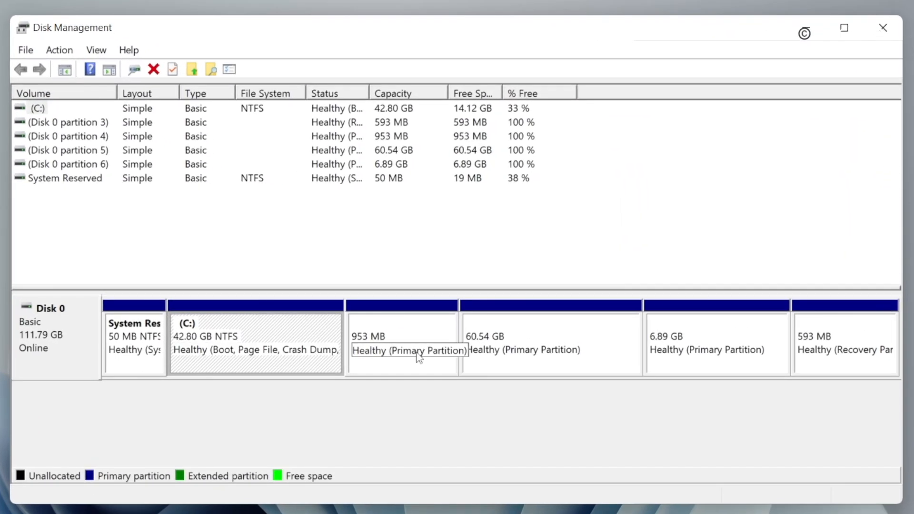
# Identify the Ubuntu partitions on Disk 0: the 953 MB boot, 60.54 GB root and 6.89 GB swap partitions.
pyautogui.click(474, 304)
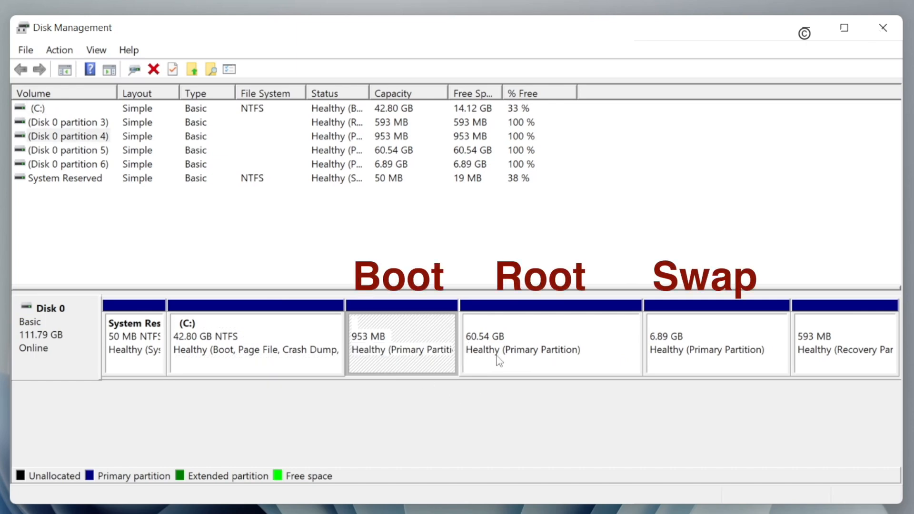
pyautogui.click(628, 364)
pyautogui.click(682, 361)
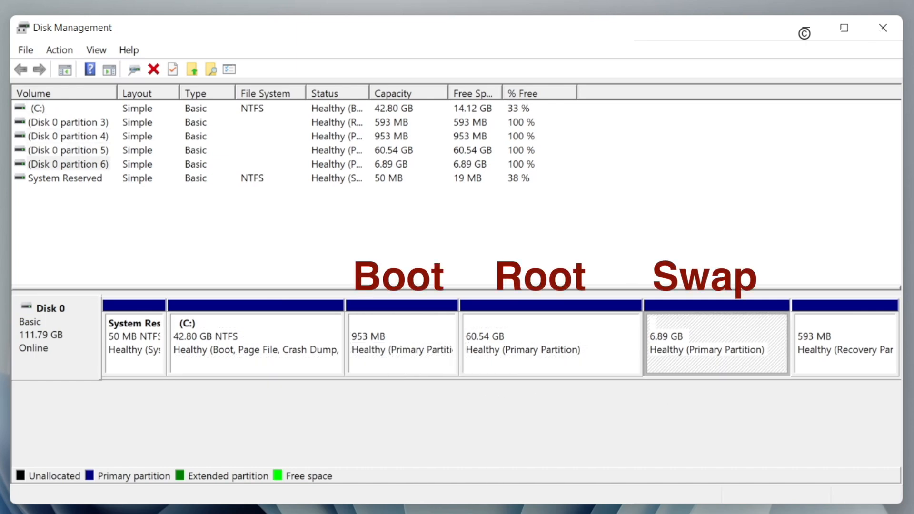
pyautogui.click(424, 367)
pyautogui.click(559, 356)
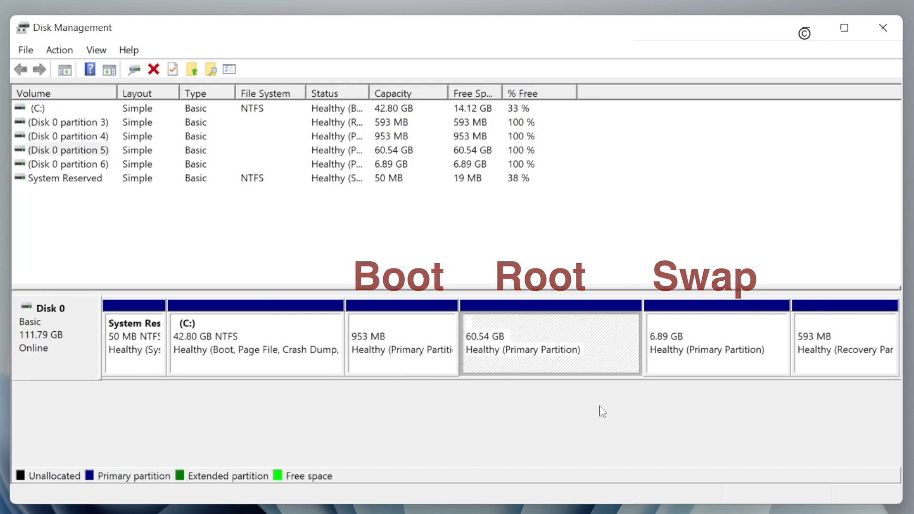
# Delete the 6.89 GB Ubuntu swap partition on Disk 0 and confirm the deletion.
pyautogui.click(709, 352)
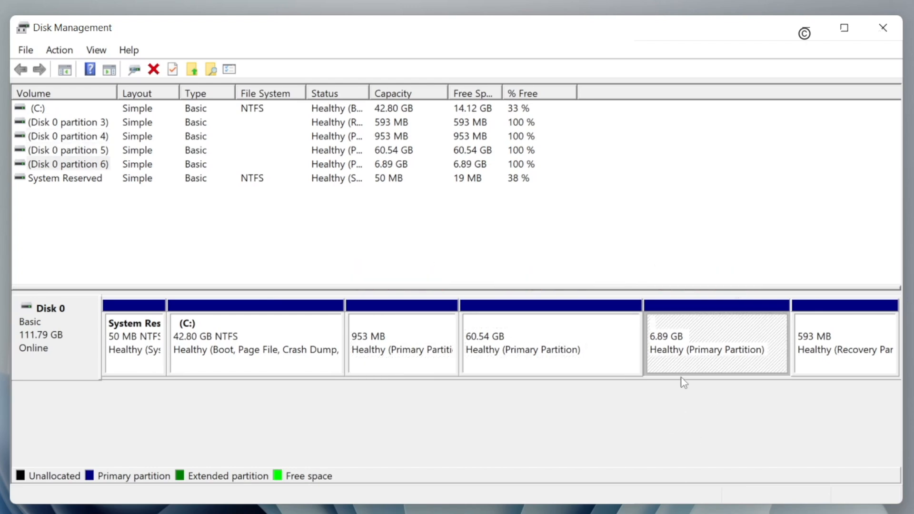
pyautogui.rightClick(696, 325)
pyautogui.click(713, 487)
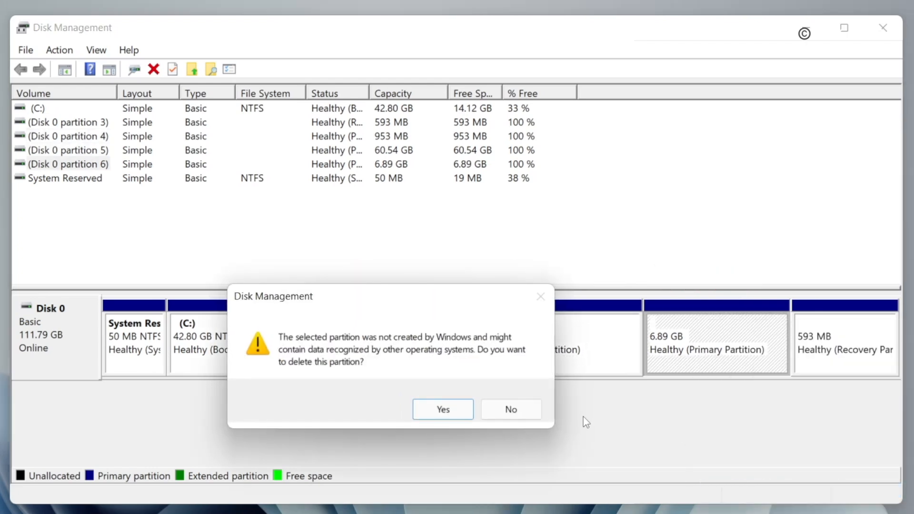
pyautogui.click(470, 410)
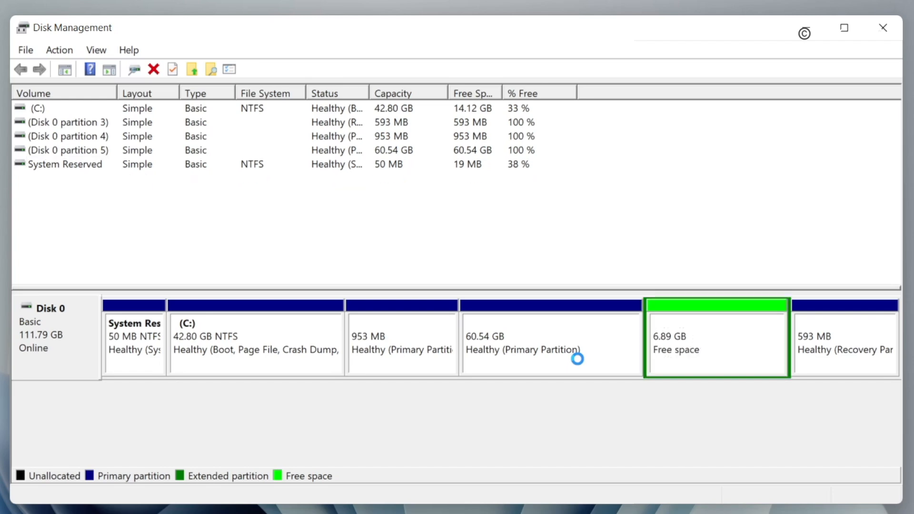
# Delete the 60.54 GB Ubuntu root partition on Disk 0 and confirm the deletion.
pyautogui.click(579, 350)
pyautogui.rightClick(579, 350)
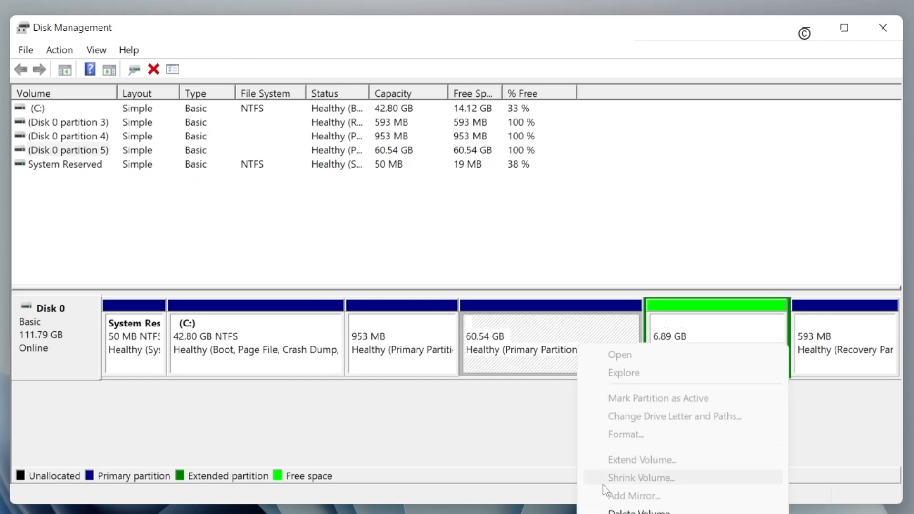
pyautogui.click(633, 510)
pyautogui.click(452, 409)
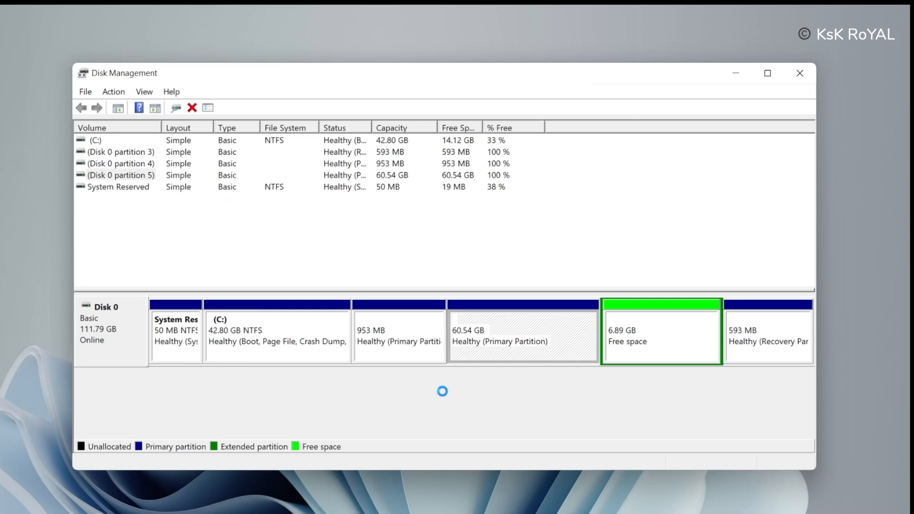
# Delete the 953 MB Ubuntu boot partition on Disk 0 and confirm the deletion.
pyautogui.rightClick(477, 339)
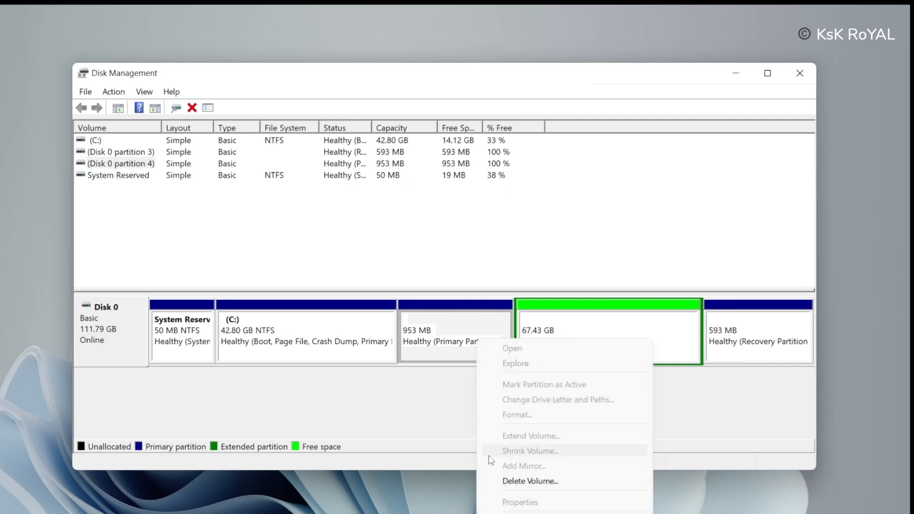
pyautogui.click(491, 481)
pyautogui.click(439, 391)
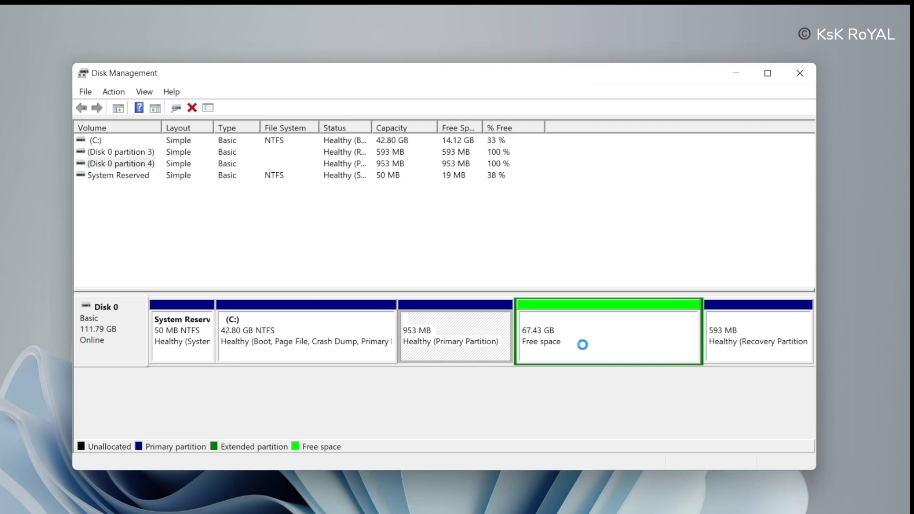
# Delete the emptied extended partition on Disk 0, turning its free space into unallocated space.
pyautogui.click(557, 347)
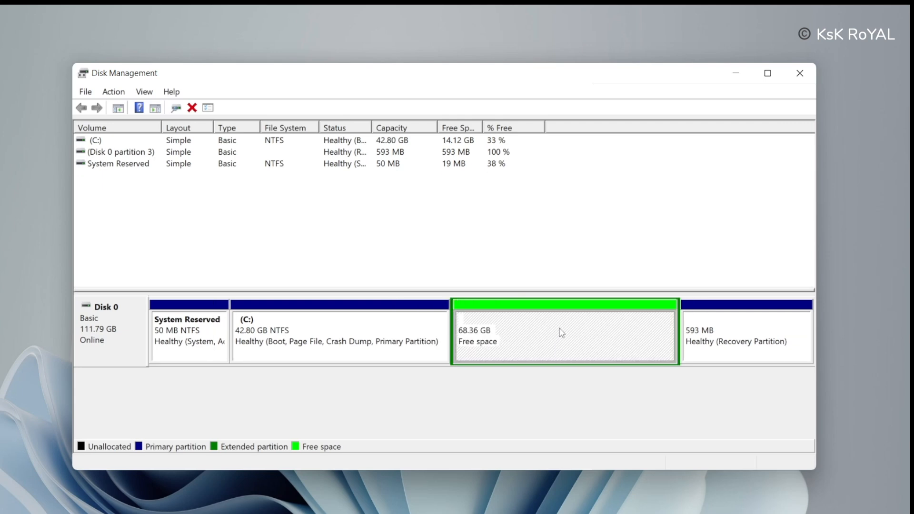
pyautogui.rightClick(561, 327)
pyautogui.click(594, 417)
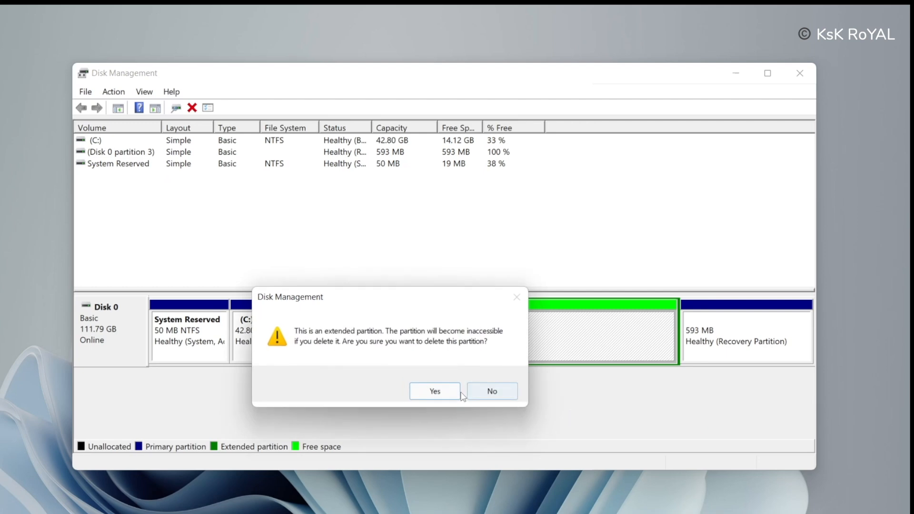
pyautogui.click(440, 390)
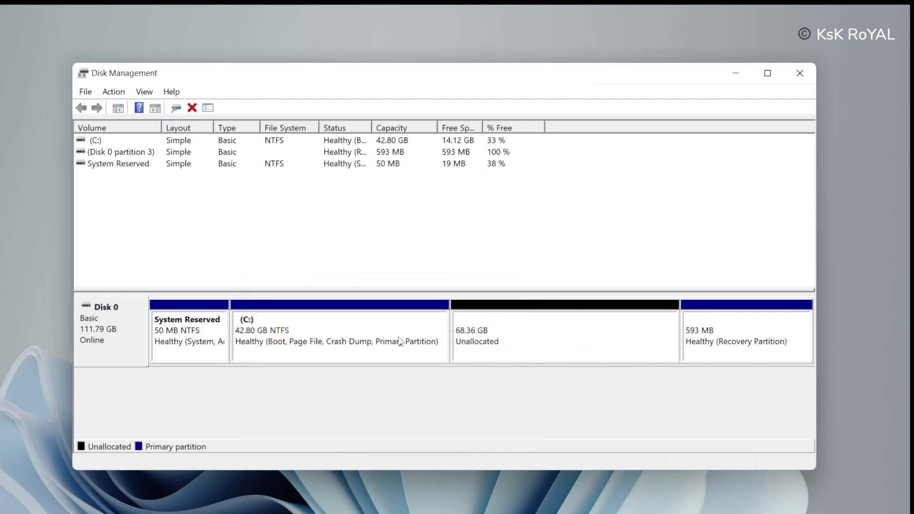
# Extend the C: volume with the 69999 MB of unallocated space on Disk 0, and close Disk Management.
pyautogui.click(310, 340)
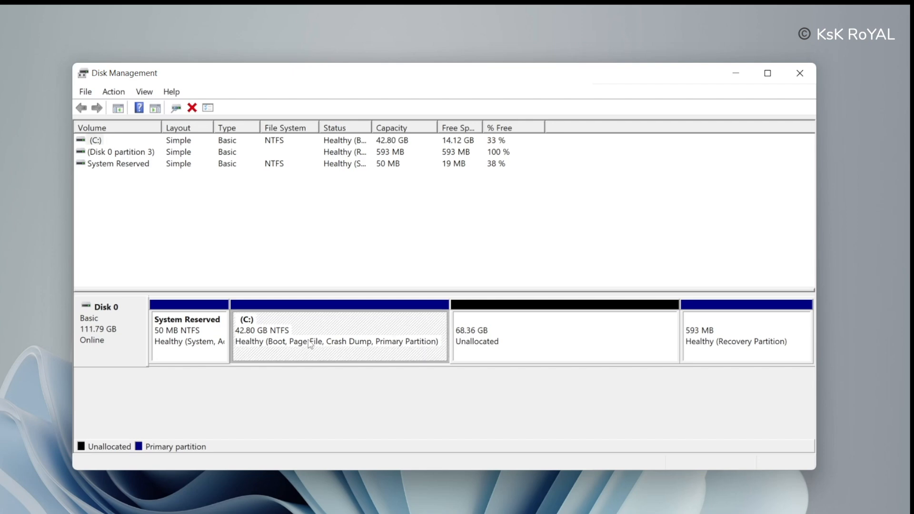
pyautogui.rightClick(392, 329)
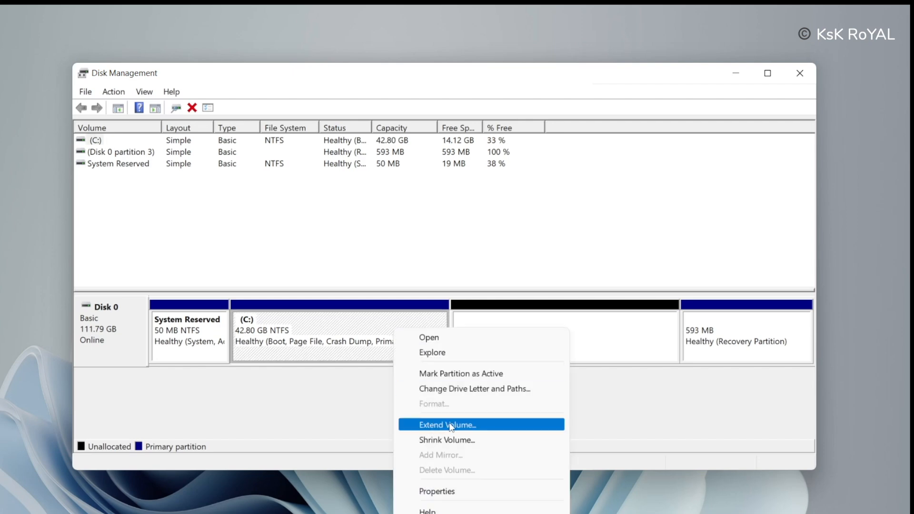
pyautogui.click(431, 426)
pyautogui.click(353, 396)
pyautogui.click(353, 396)
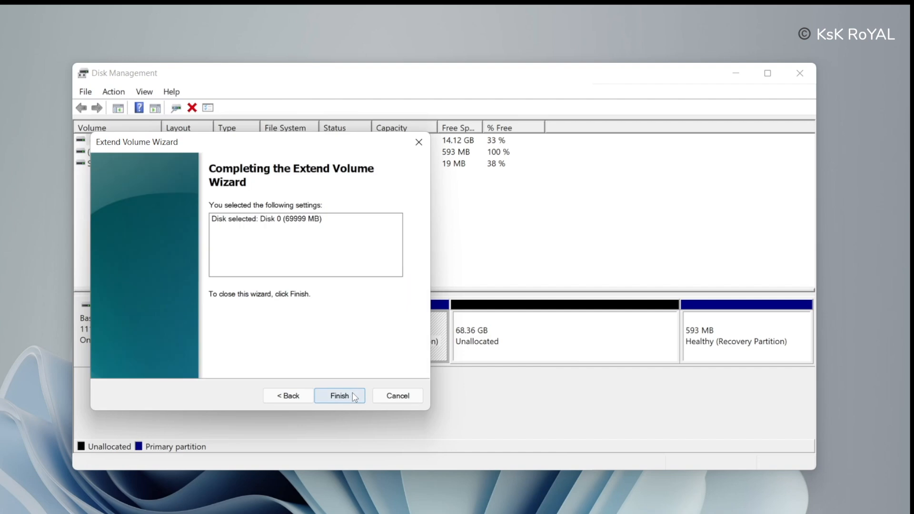
pyautogui.click(353, 396)
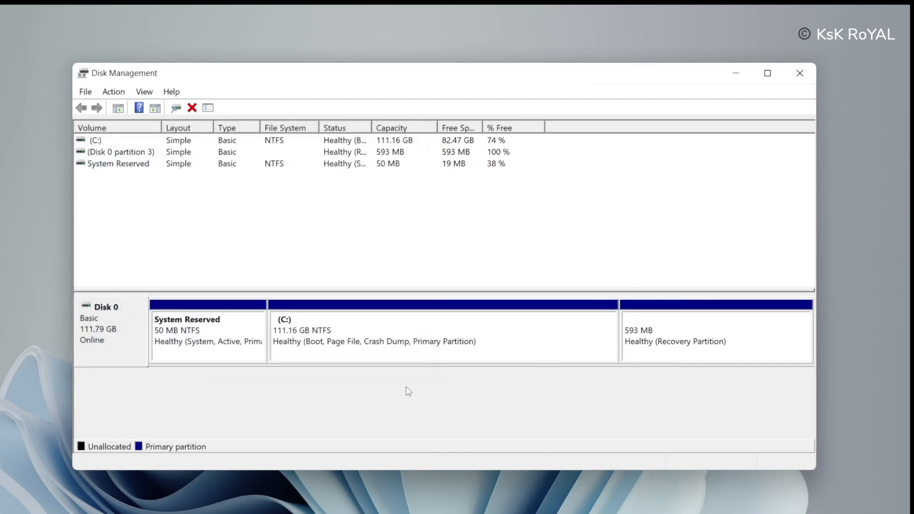
pyautogui.click(799, 74)
# Switch to EasyBCD, delete the Ubuntu entry from the boot menu and confirm the deletion.
pyautogui.rightClick(253, 294)
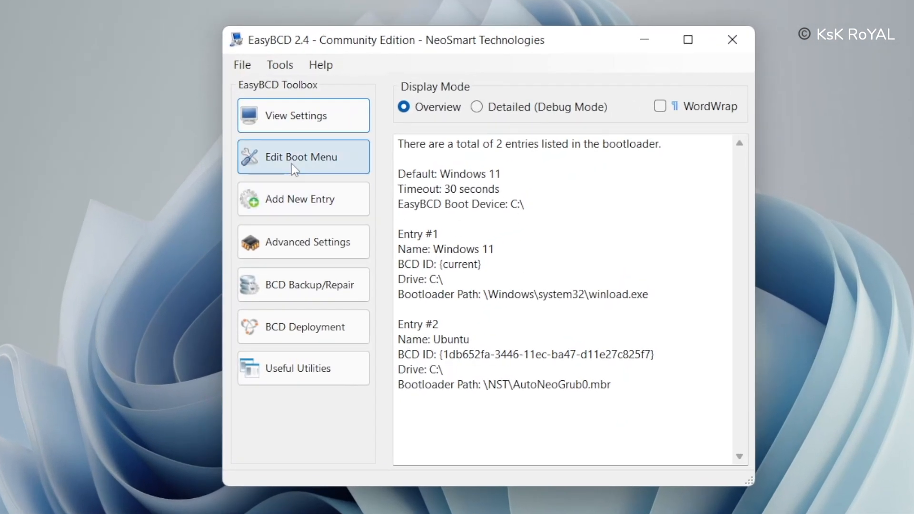
pyautogui.click(286, 173)
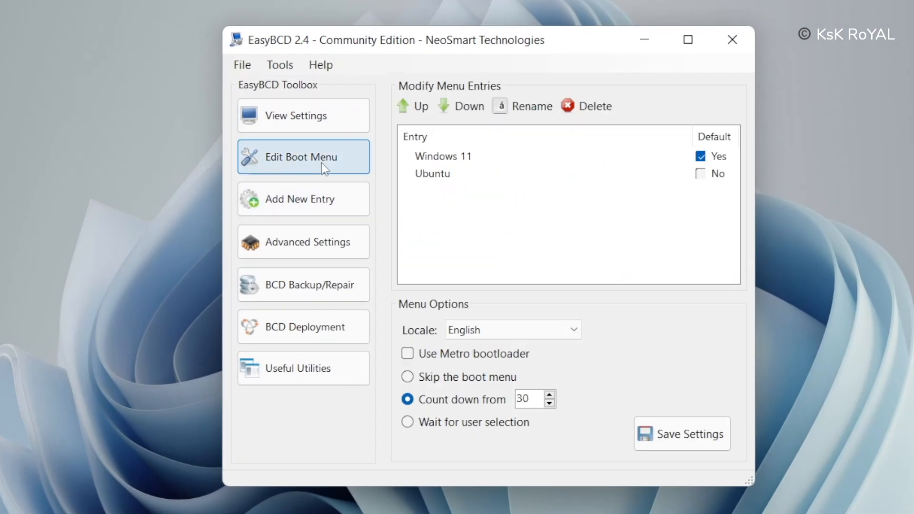
pyautogui.click(436, 175)
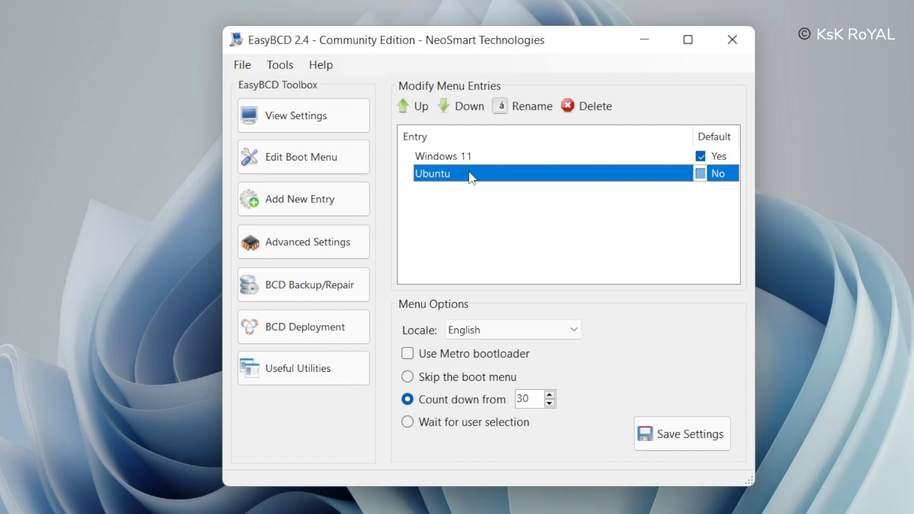
pyautogui.click(581, 109)
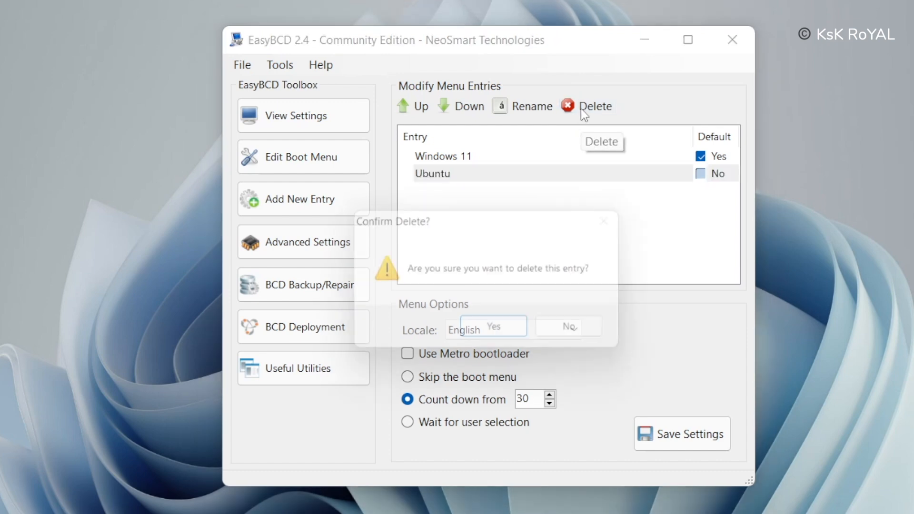
pyautogui.click(494, 336)
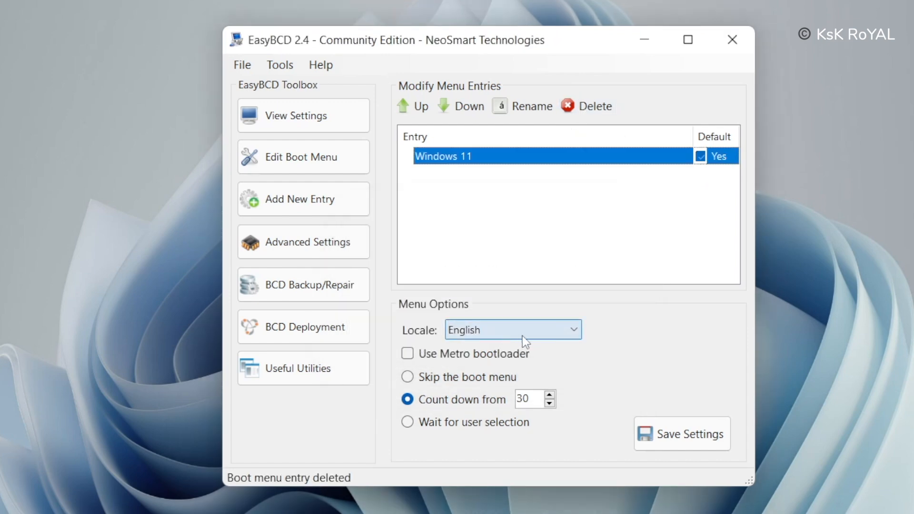
# Set the bootloader to skip the boot menu, keeping Windows 11 as the default entry, and save the settings.
pyautogui.click(409, 381)
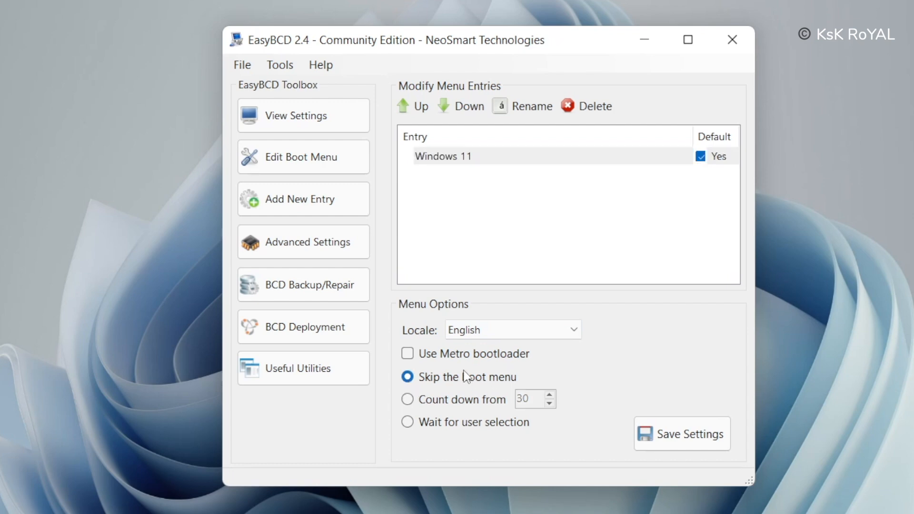
pyautogui.click(474, 162)
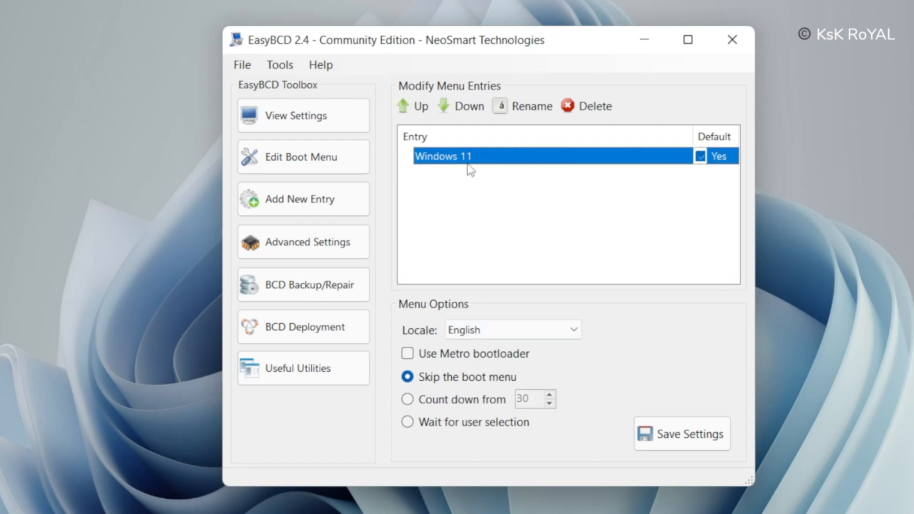
pyautogui.click(715, 446)
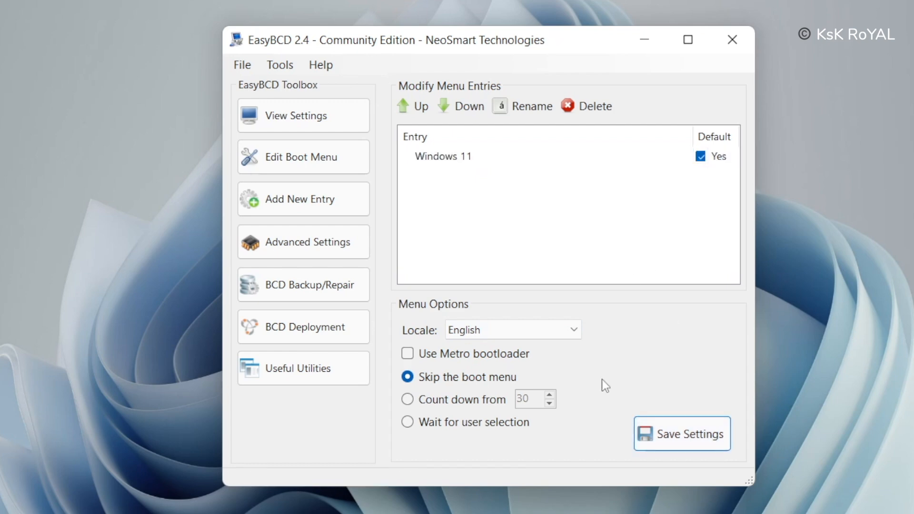
# Re-create and repair the Windows boot files with the BCD repair function, and close EasyBCD.
pyautogui.click(319, 292)
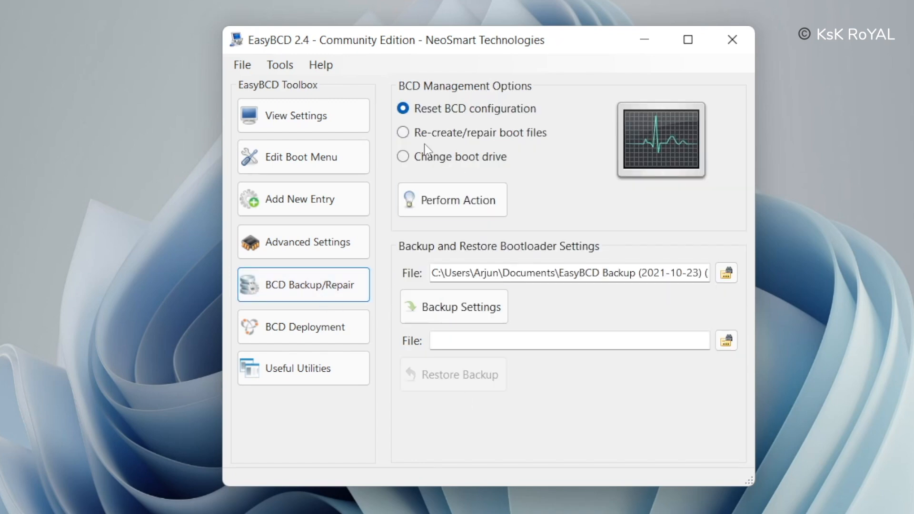
pyautogui.click(408, 137)
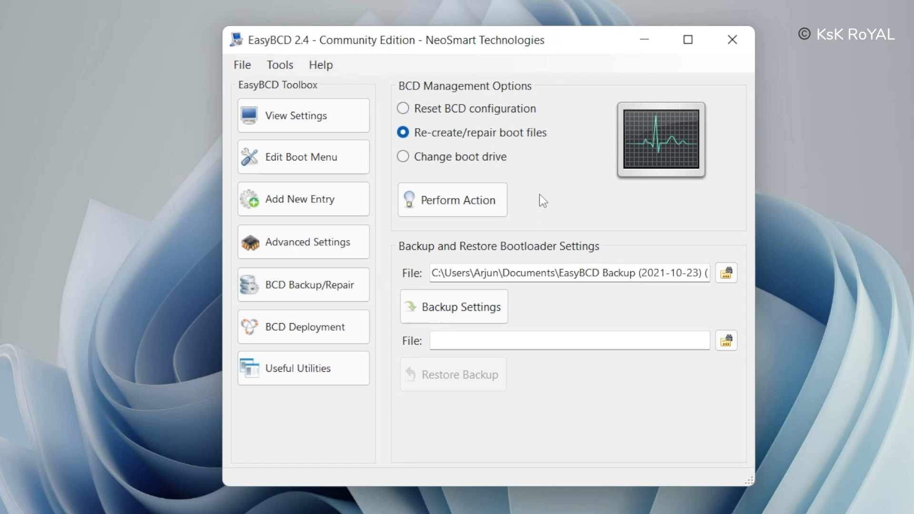
pyautogui.click(447, 210)
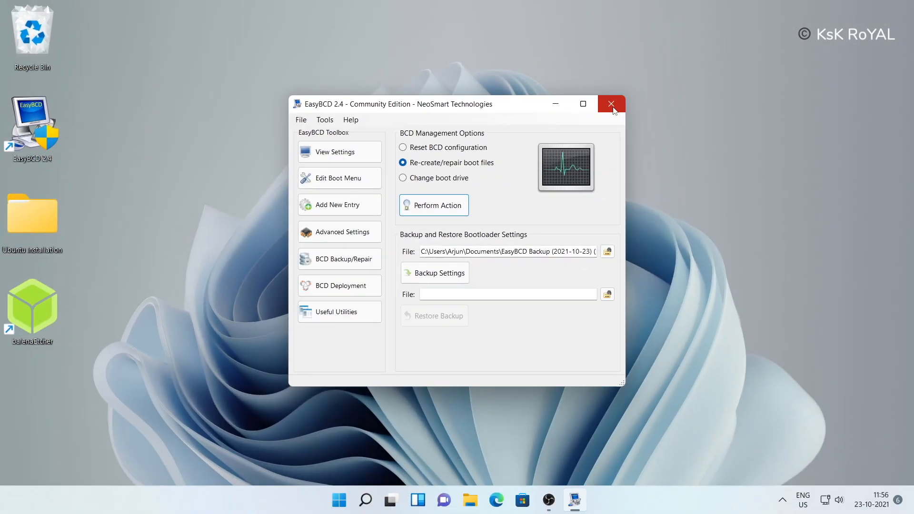
pyautogui.click(732, 40)
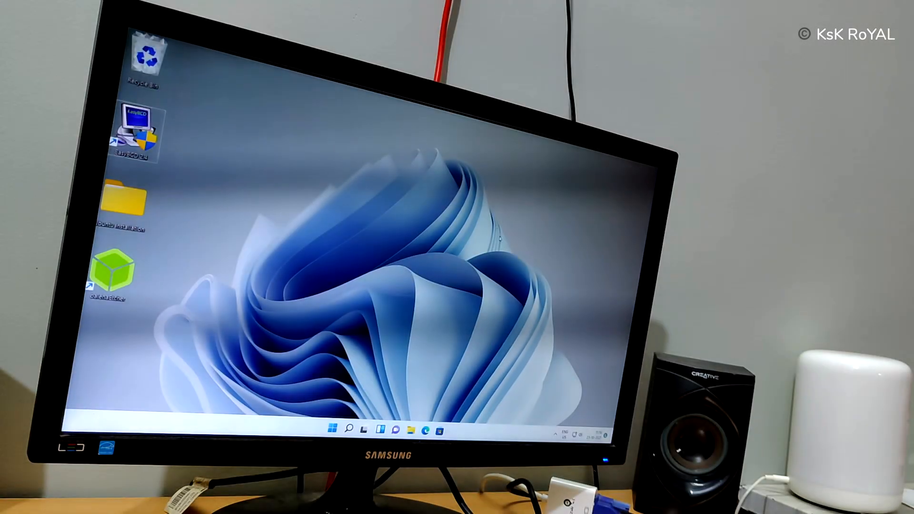
# Refresh the desktop and restart the computer to test booting after the Ubuntu removal.
pyautogui.rightClick(500, 227)
pyautogui.click(512, 251)
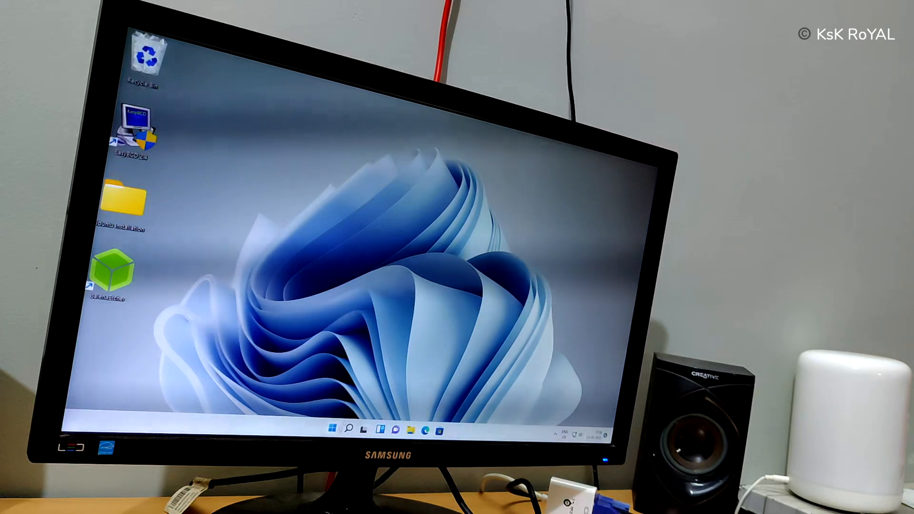
pyautogui.rightClick(332, 428)
pyautogui.moveTo(356, 401)
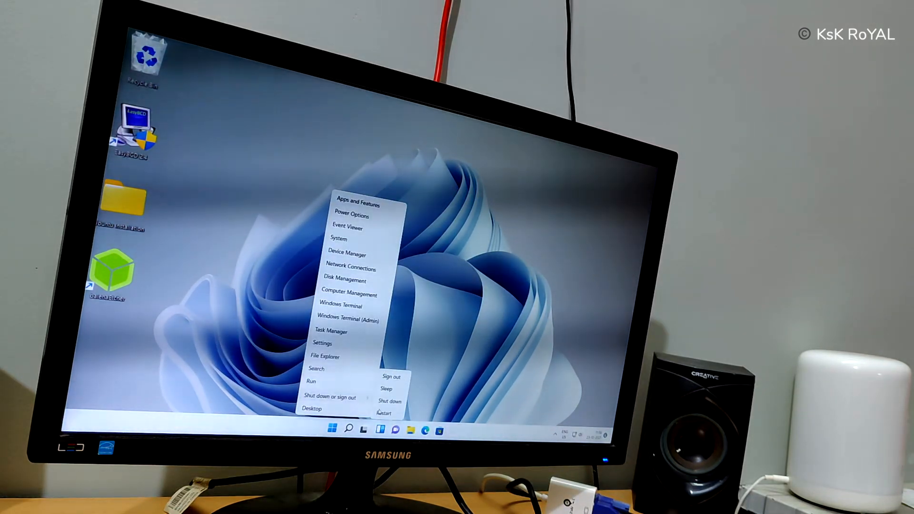
pyautogui.click(382, 409)
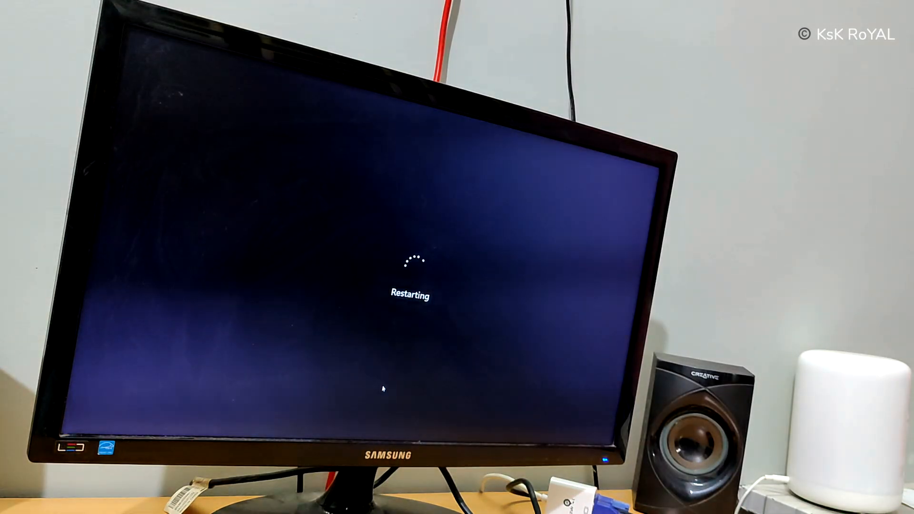